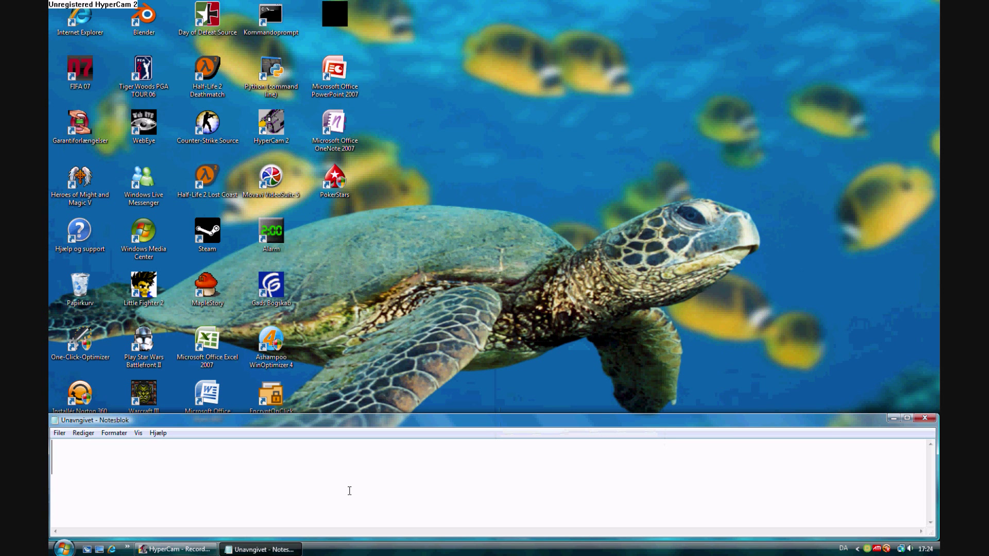
Type the opening greeting and 'first thing open blender' into the Notepad note
{"action": "type", "text": "Hiya"}
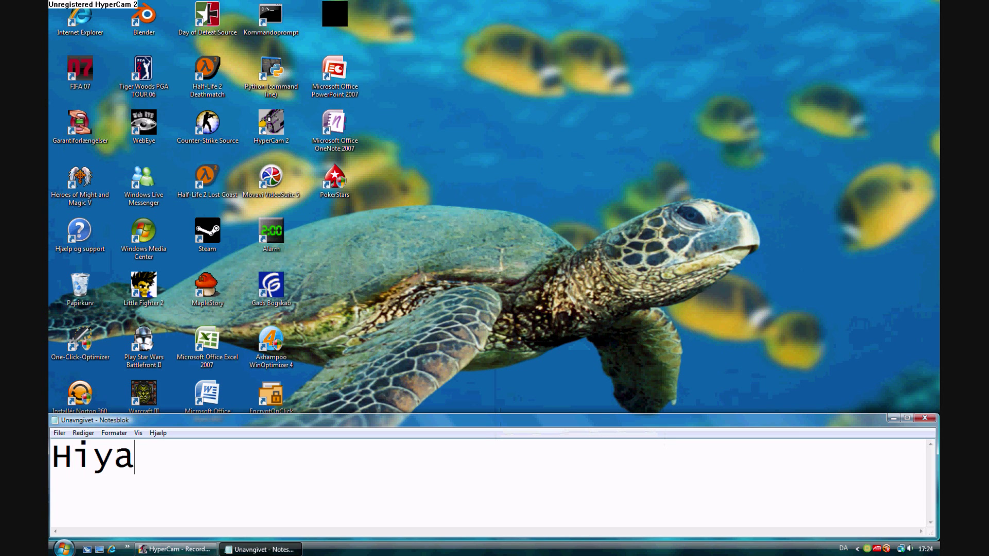
{"action": "type", "text": "whats up?I s"}
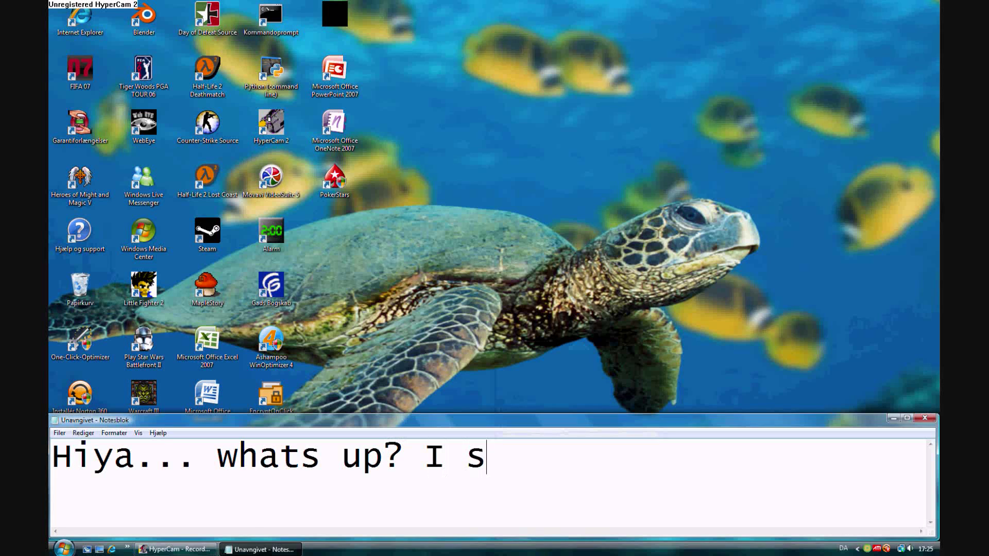
{"action": "type", "text": "ee you wan"}
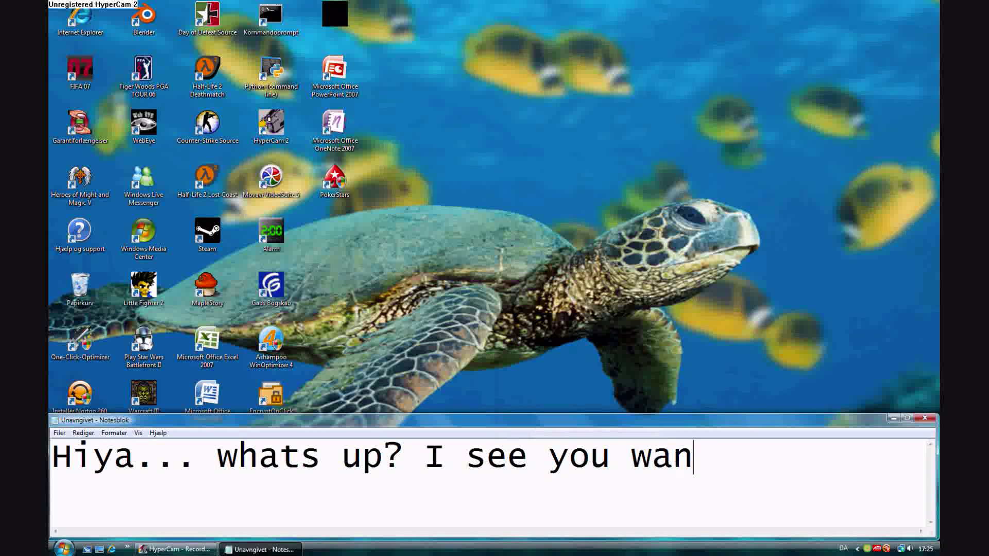
{"action": "type", "text": "ne learnsome blender???"}
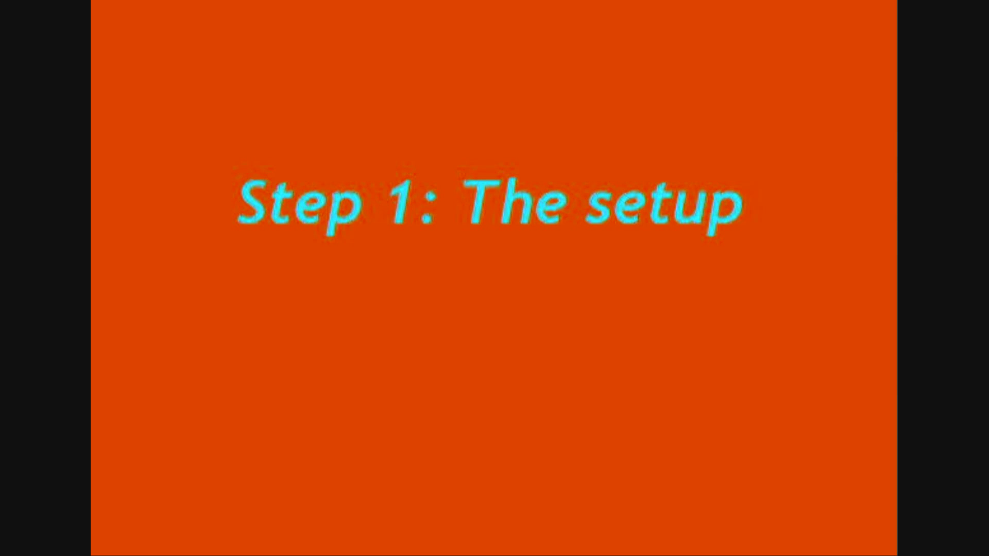
{"action": "type", "text": "r"}
{"action": "type", "text": "st thi"}
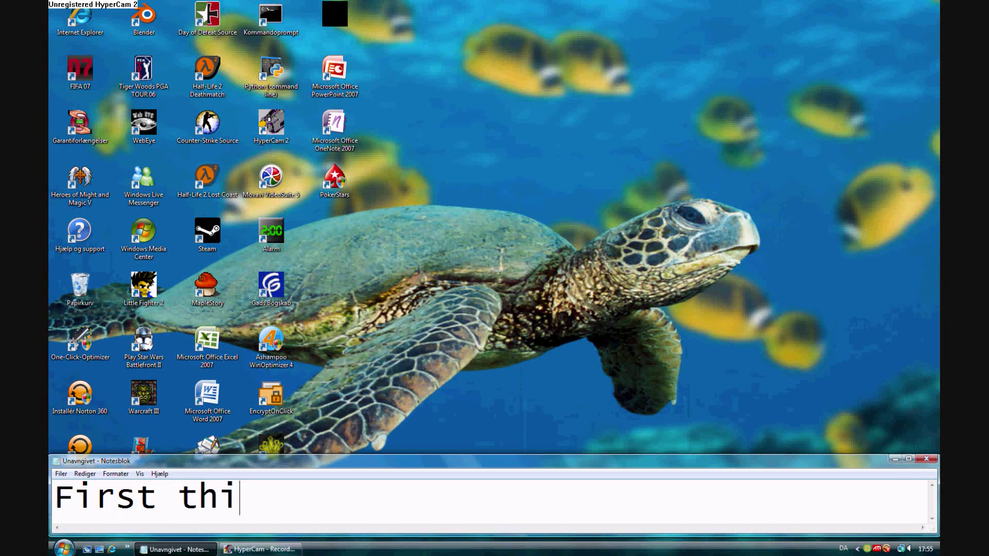
{"action": "type", "text": "ng.. o"}
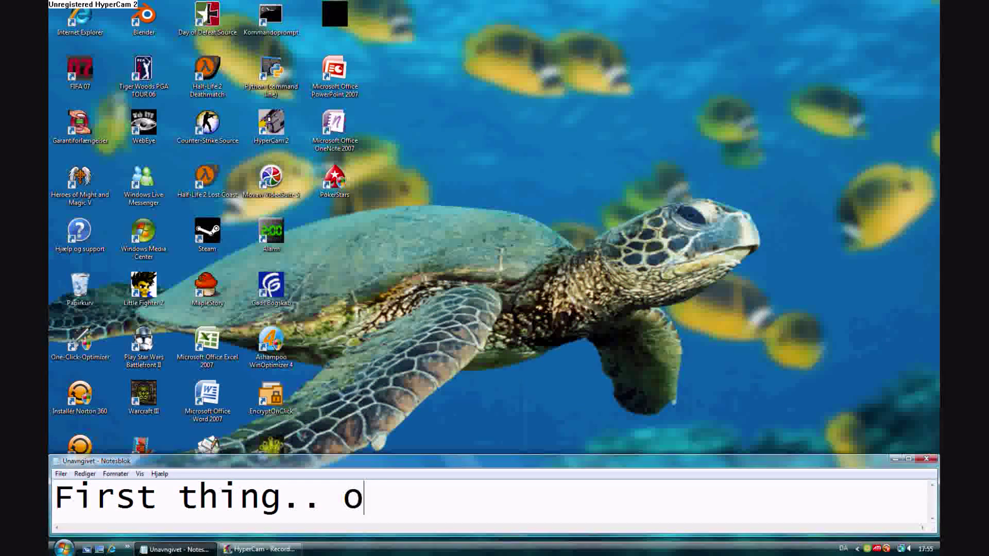
{"action": "type", "text": "pen blender :S"}
Launch Blender with its four-viewport scene and clear the old Notepad note
{"action": "double_click", "coordinate": [144, 16]}
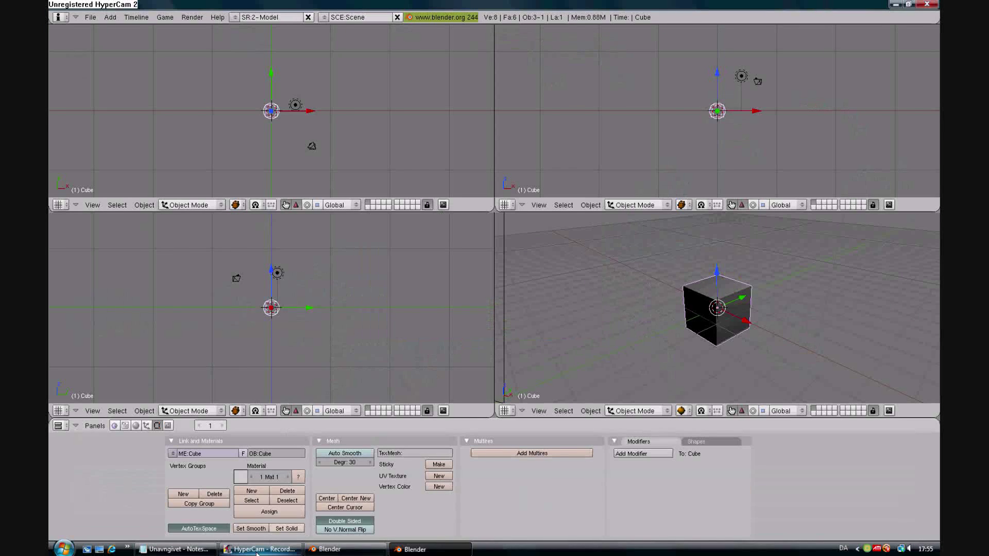
{"action": "key", "text": "alt+Tab"}
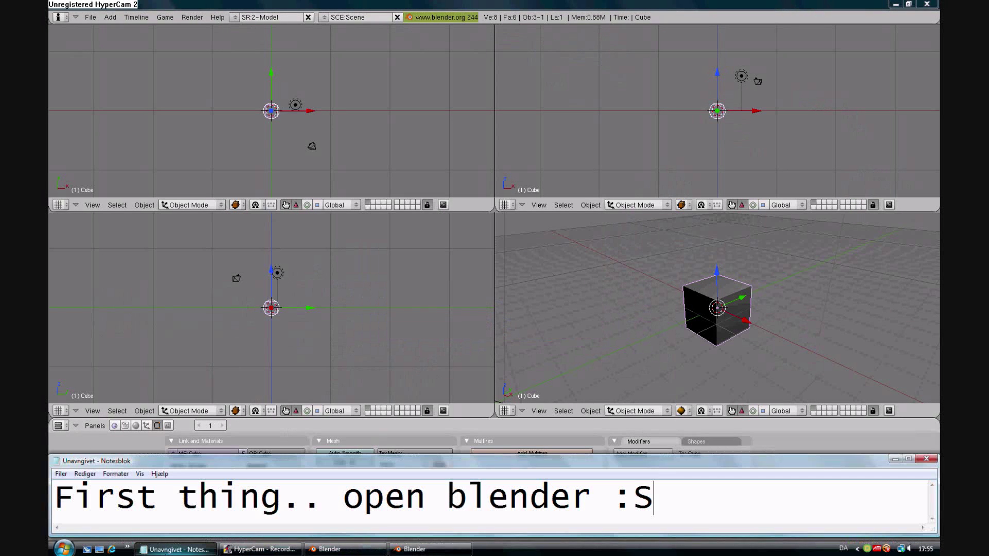
{"action": "key", "text": "ctrl+a"}
{"action": "key", "text": "BackSpace"}
Write 'good.. now lets split the screen in four windows.. i have already done it'
{"action": "type", "text": "go"}
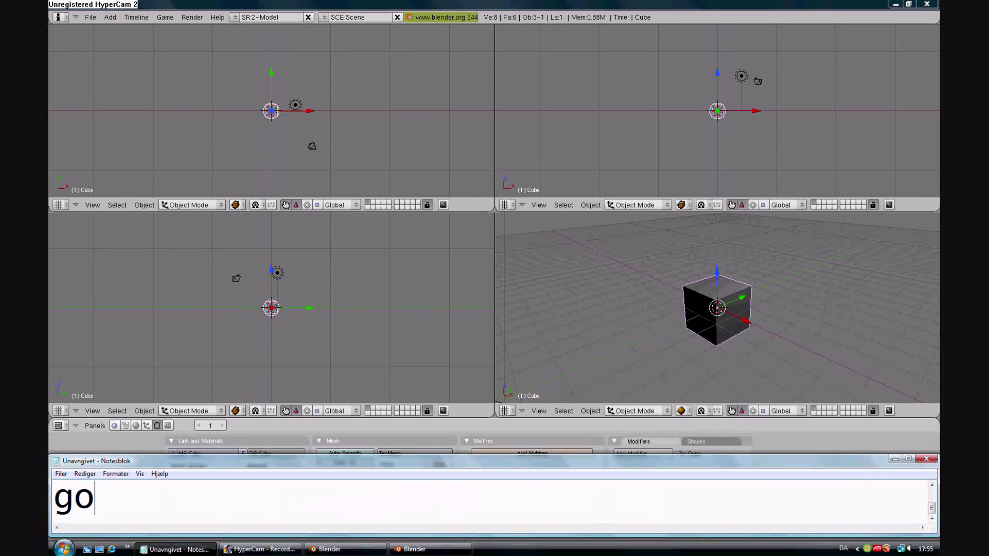
{"action": "type", "text": "od.."}
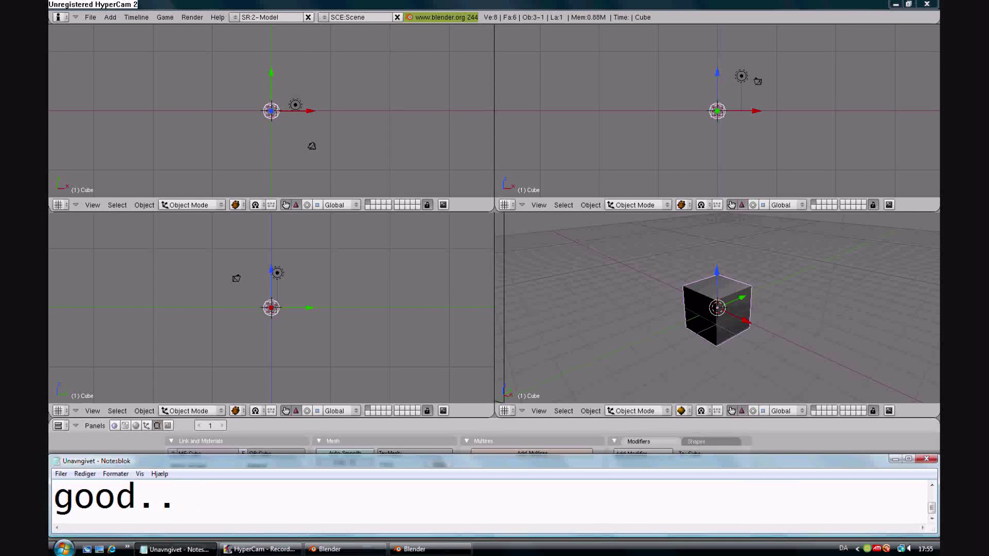
{"action": "type", "text": " now lets"}
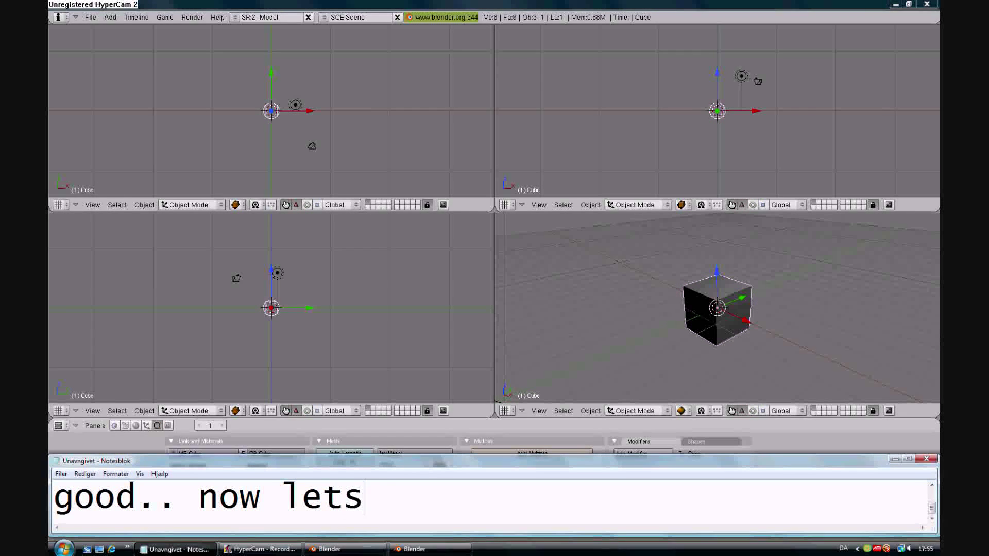
{"action": "type", "text": "spi"}
{"action": "key", "text": "BackSpace"}
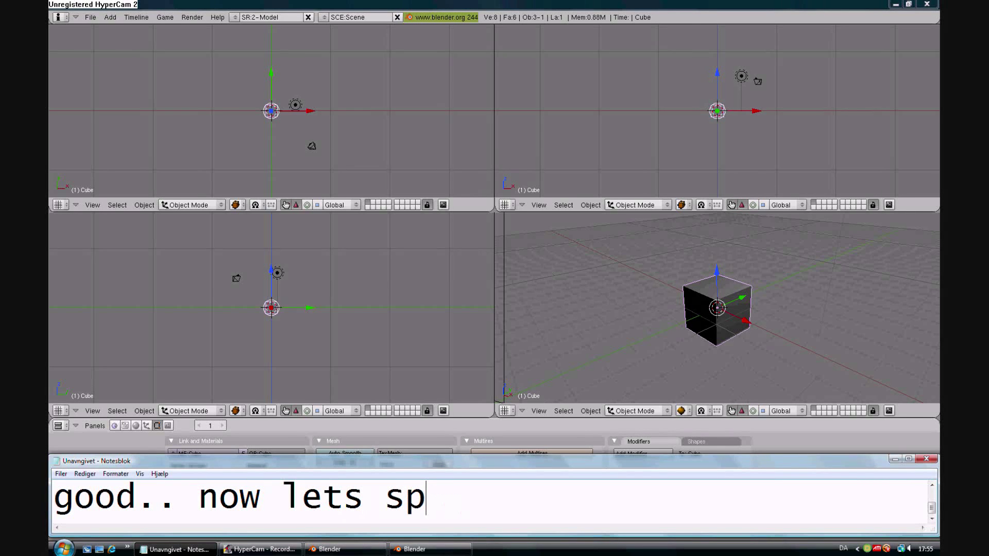
{"action": "type", "text": "lit t"}
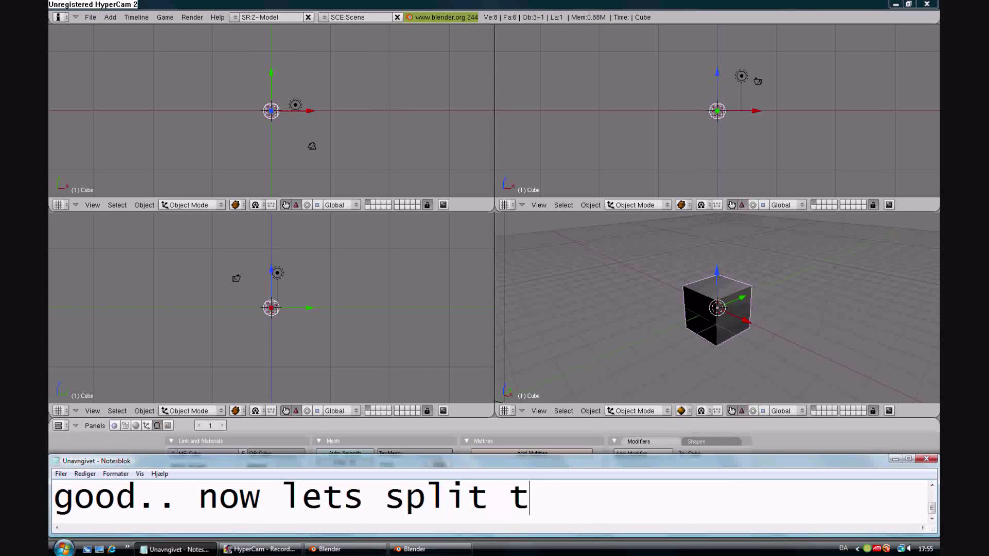
{"action": "type", "text": "he screen in four w"}
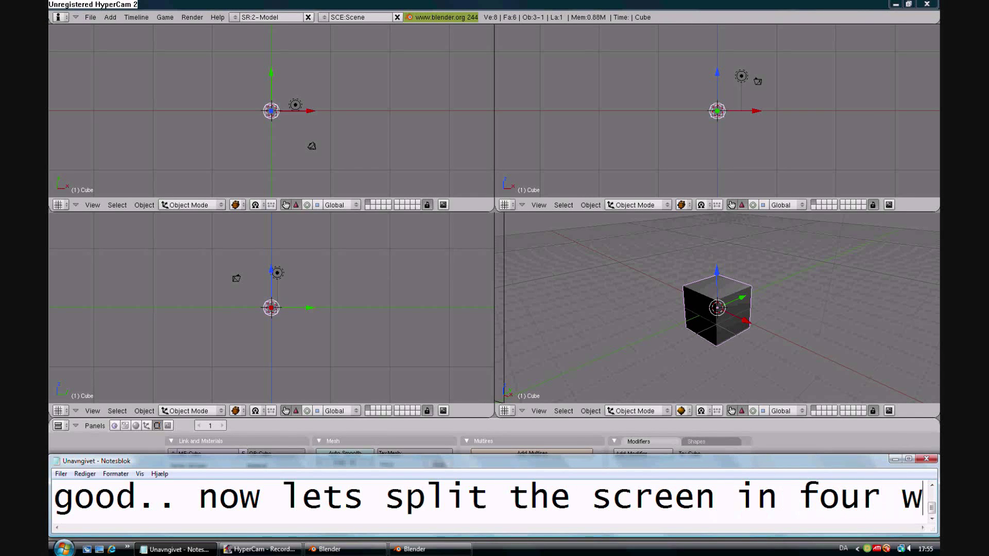
{"action": "type", "text": "indows.. i have ald"}
{"action": "key", "text": "BackSpace"}
{"action": "type", "text": "ready done it.."}
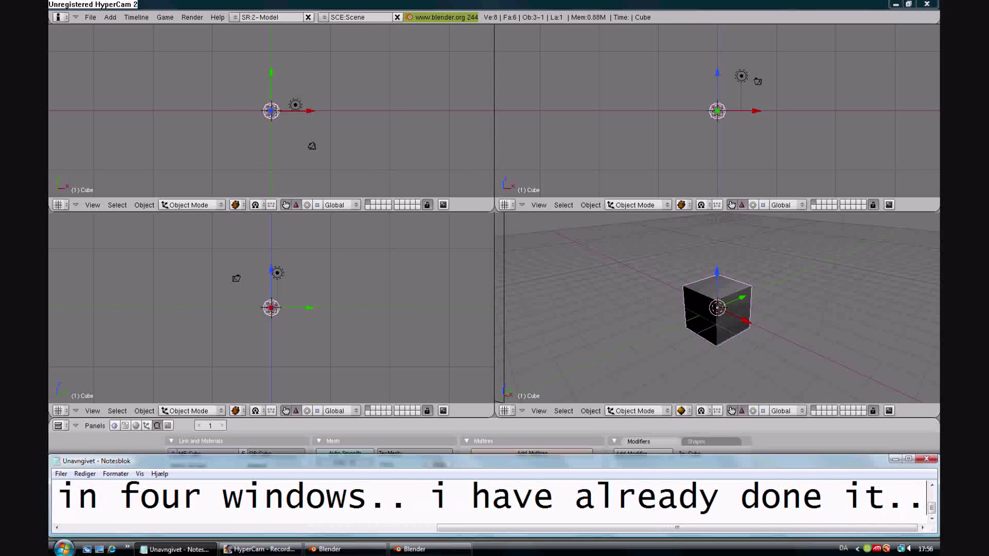
{"action": "type", "text": " but "}
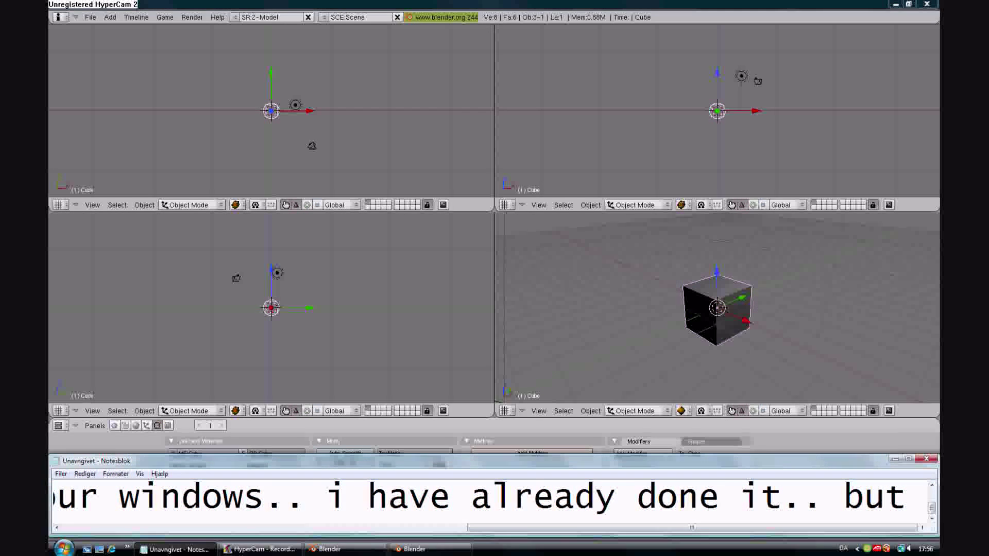
{"action": "type", "text": "i think"}
Add 'u probably need it' and a new line 'to split your screen right click here..'
{"action": "key", "text": "BackSpace"}
{"action": "key", "text": "BackSpace"}
{"action": "key", "text": "BackSpace"}
{"action": "key", "text": "BackSpace"}
{"action": "key", "text": "BackSpace"}
{"action": "key", "text": "BackSpace"}
{"action": "key", "text": "BackSpace"}
{"action": "type", "text": "u proba"}
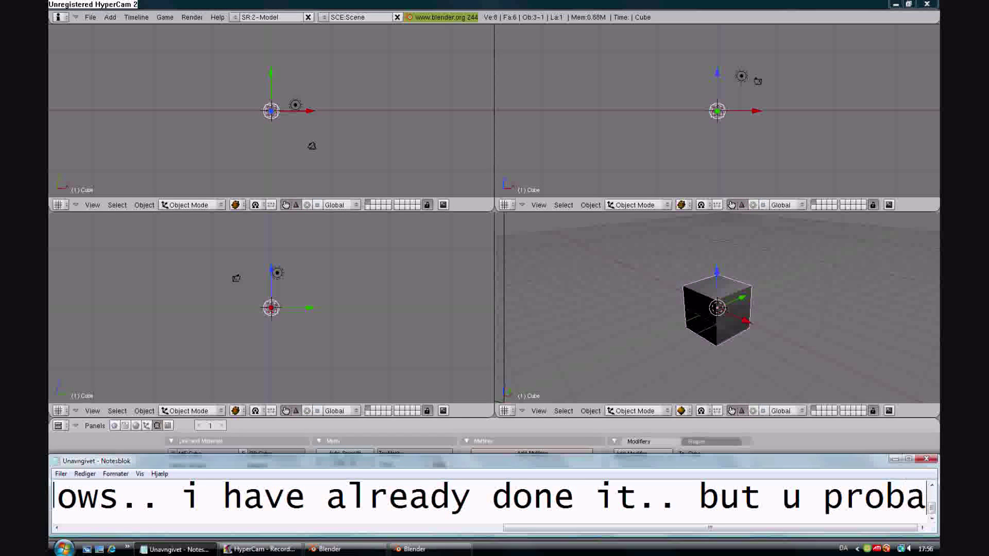
{"action": "type", "text": "bly need"}
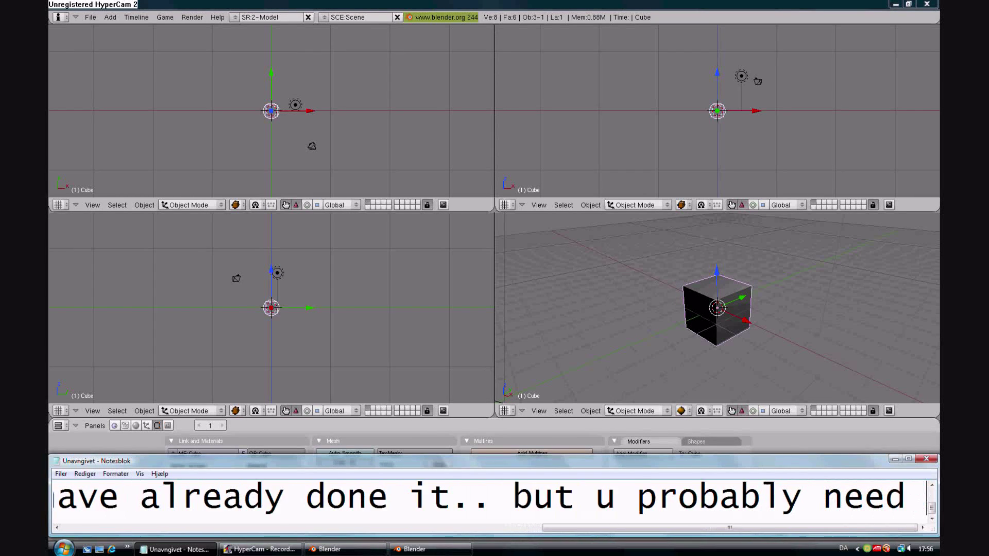
{"action": "type", "text": " it"}
{"action": "key", "text": "Return"}
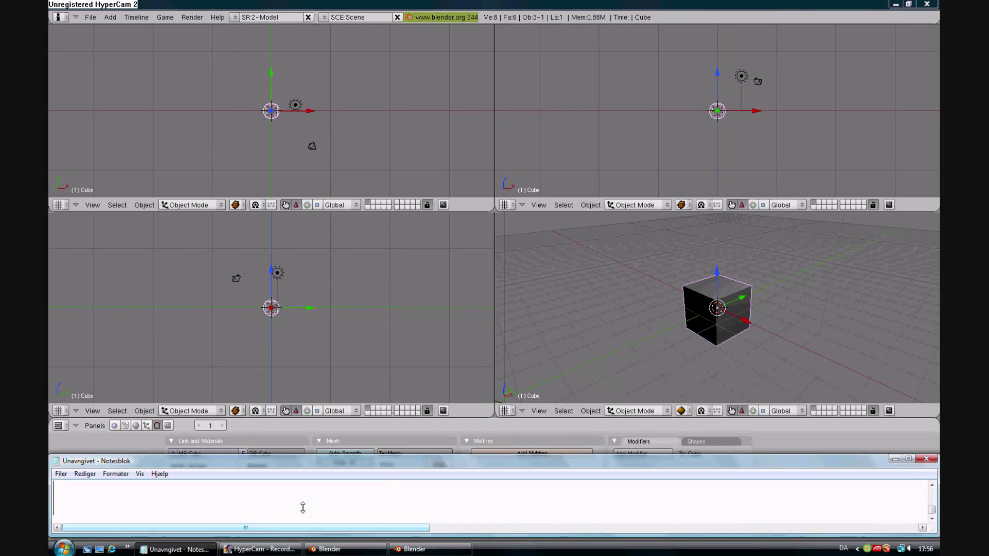
{"action": "type", "text": "to split "}
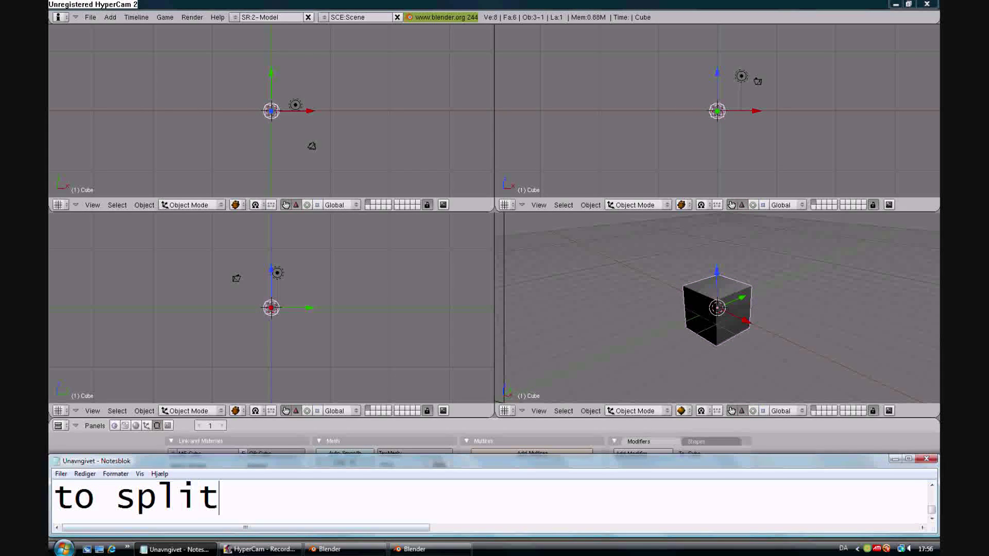
{"action": "type", "text": "your s"}
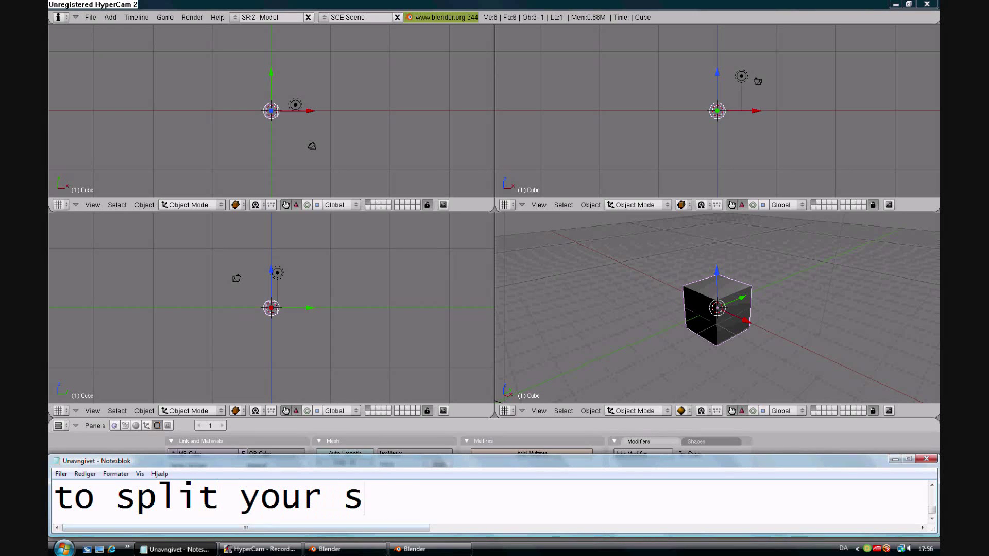
{"action": "type", "text": "creen r"}
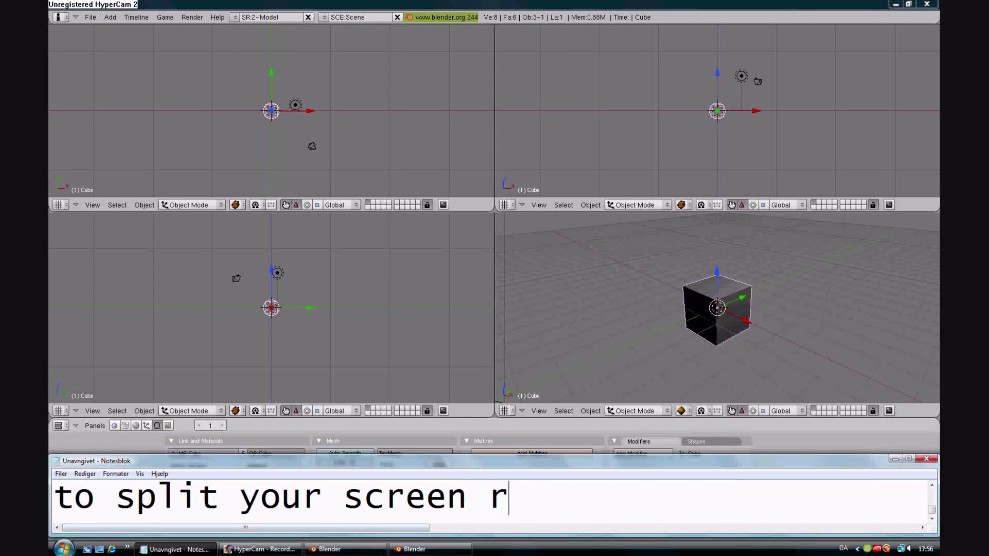
{"action": "type", "text": "ight click "}
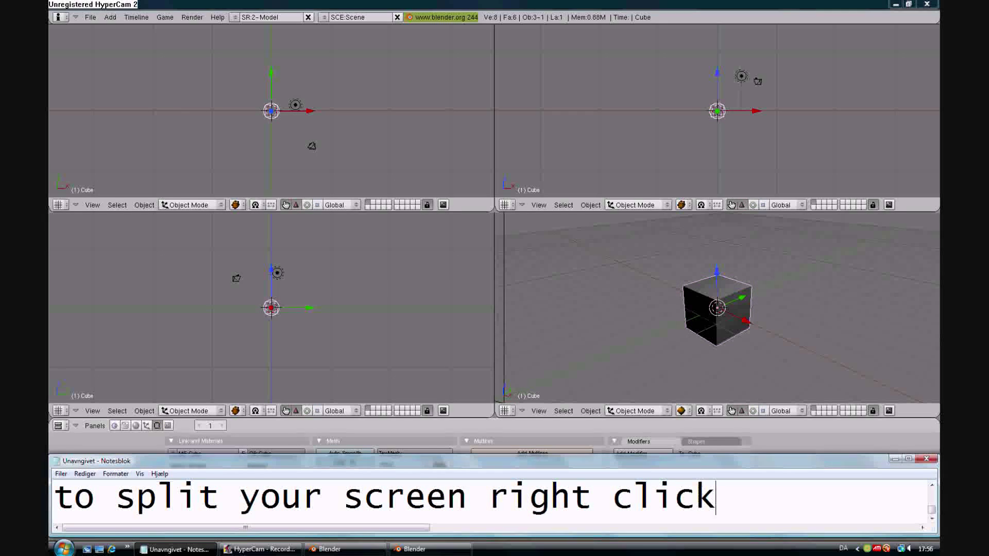
{"action": "type", "text": "here.."}
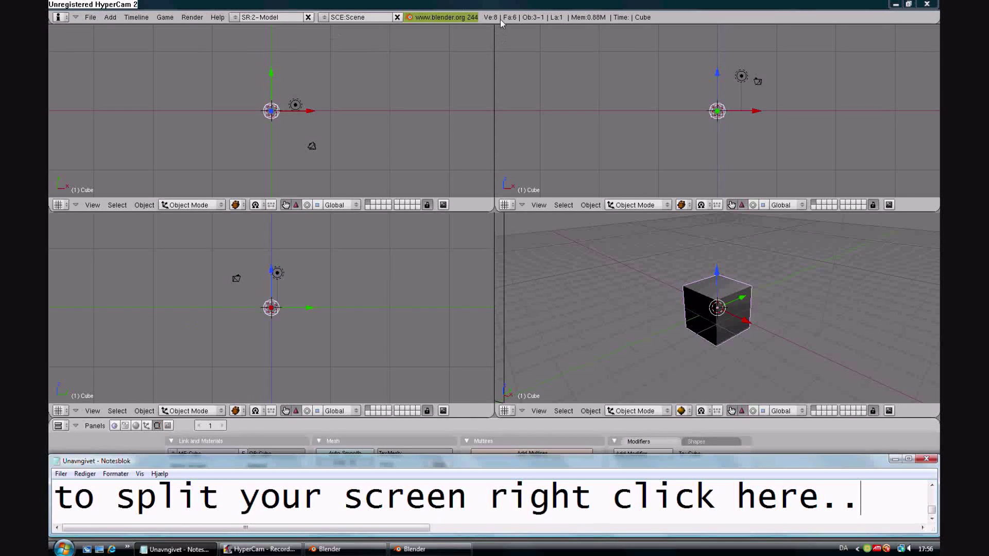
Show the area split options on Blender's header and replace the note with 'and here'
{"action": "right_click", "coordinate": [495, 24]}
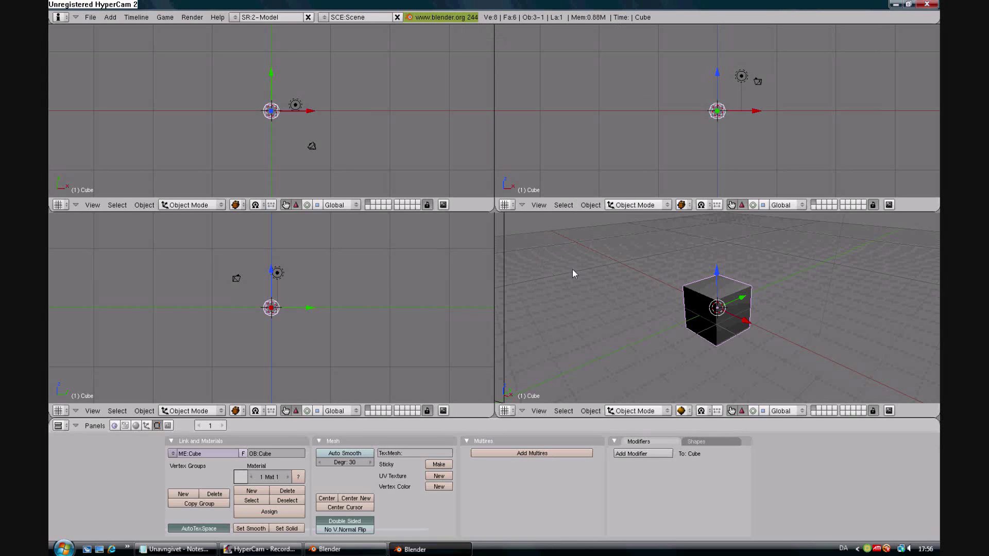
{"action": "left_click", "coordinate": [175, 549]}
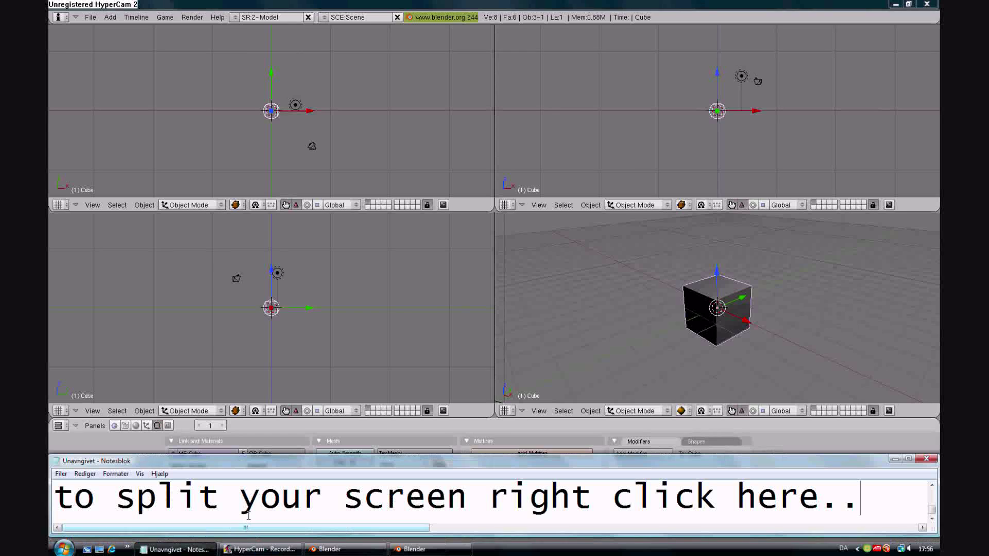
{"action": "key", "text": "ctrl+a"}
{"action": "type", "text": "and here"}
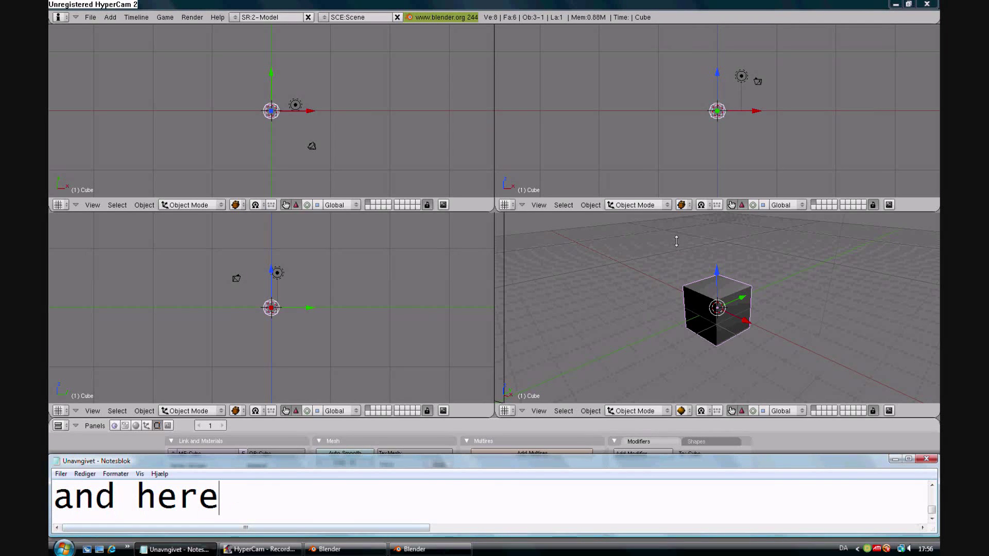
Show the header placement and split/join options again, then clear the note
{"action": "right_click", "coordinate": [493, 206]}
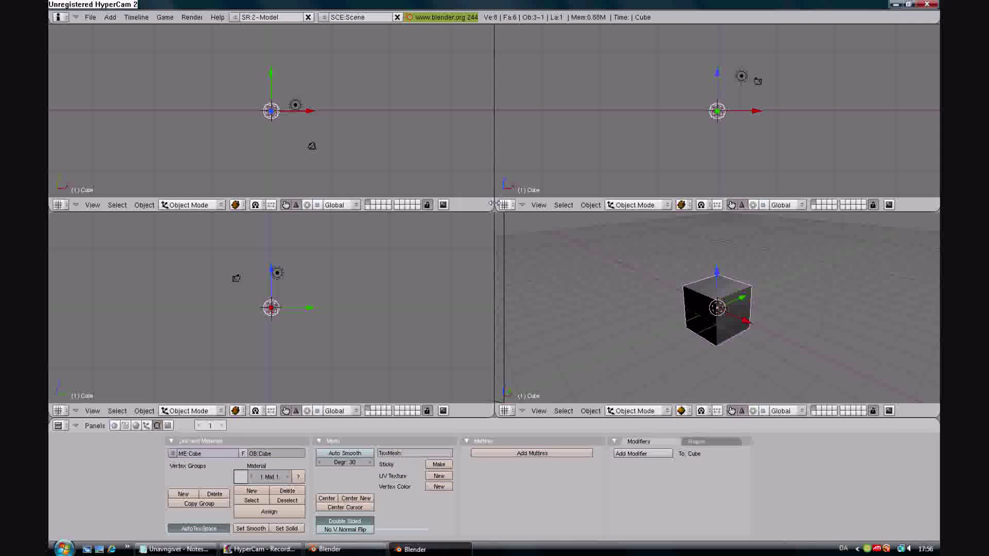
{"action": "right_click", "coordinate": [495, 204]}
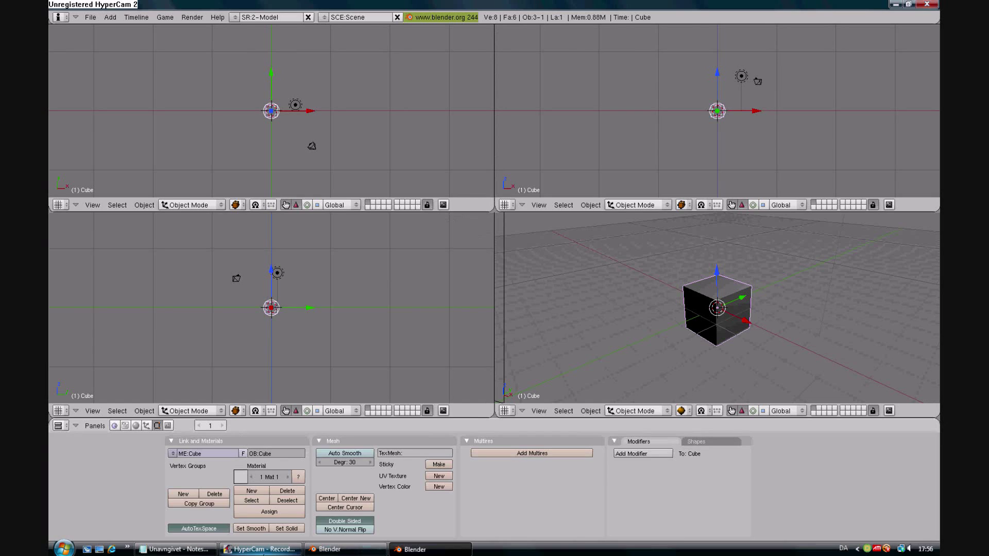
{"action": "left_click", "coordinate": [175, 549]}
{"action": "key", "text": "ctrl+a"}
{"action": "key", "text": "BackSpace"}
Write 'now u have 4 windows' in the note
{"action": "type", "text": "nowu have 4 wi"}
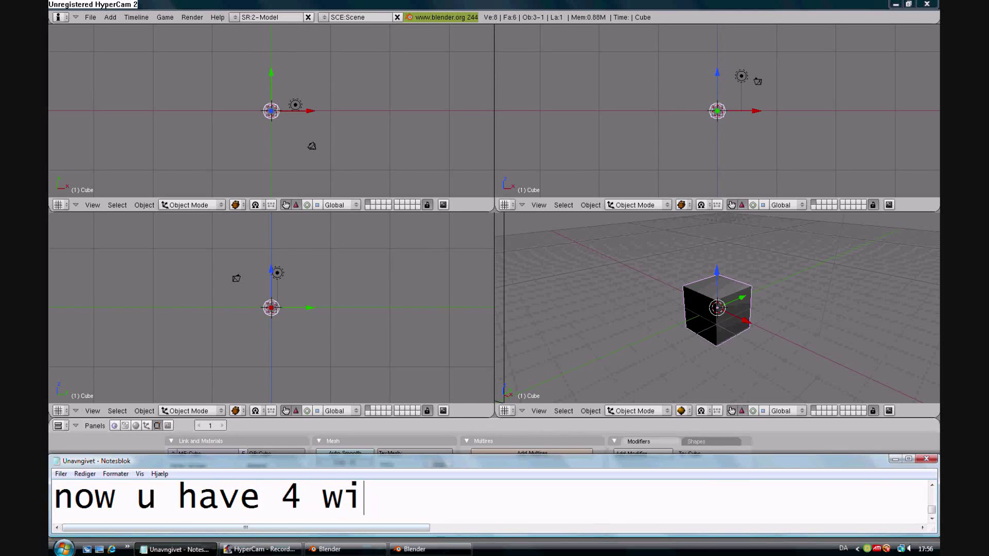
{"action": "type", "text": "ndwo"}
{"action": "key", "text": "BackSpace"}
{"action": "key", "text": "BackSpace"}
{"action": "type", "text": "ows.."}
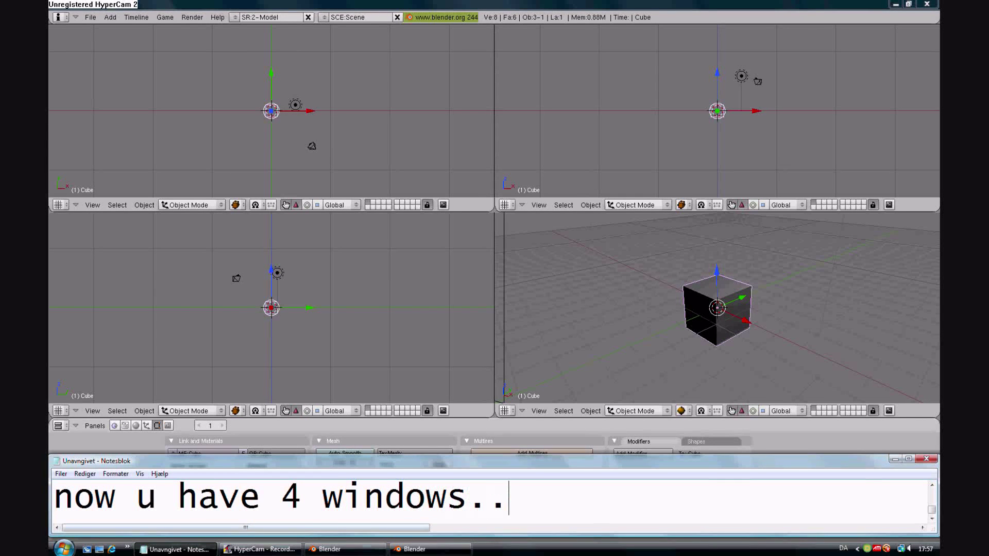
{"action": "key", "text": "ctrl+a"}
Replace the note text with 'now change the view in'
{"action": "key", "text": "BackSpace"}
{"action": "type", "text": "np"}
{"action": "key", "text": "BackSpace"}
{"action": "type", "text": "ow chan"}
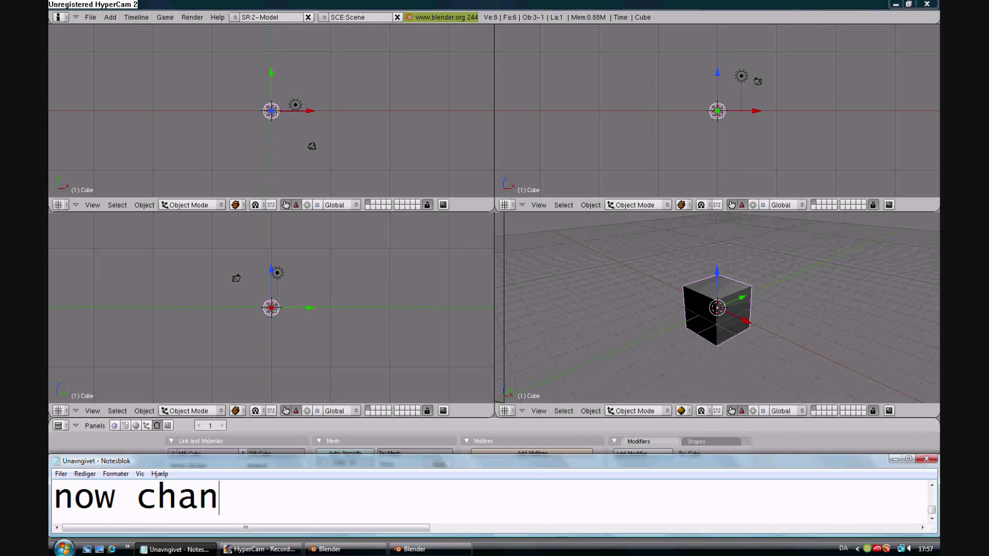
{"action": "type", "text": "ge the view in"}
{"action": "key", "text": "BackSpace"}
{"action": "key", "text": "BackSpace"}
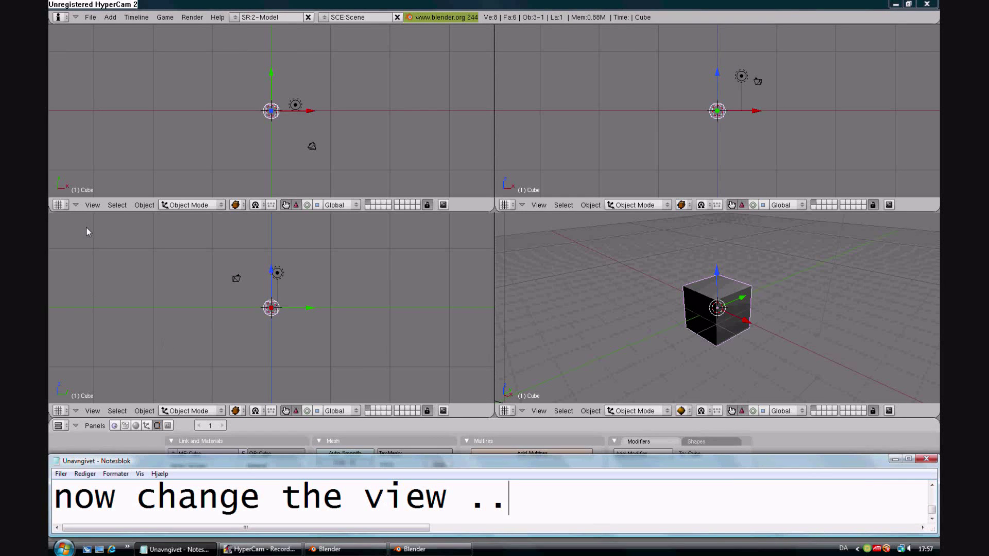
Set the lower-left viewport to Side view and check the upper-right viewport's view
{"action": "left_click", "coordinate": [91, 205]}
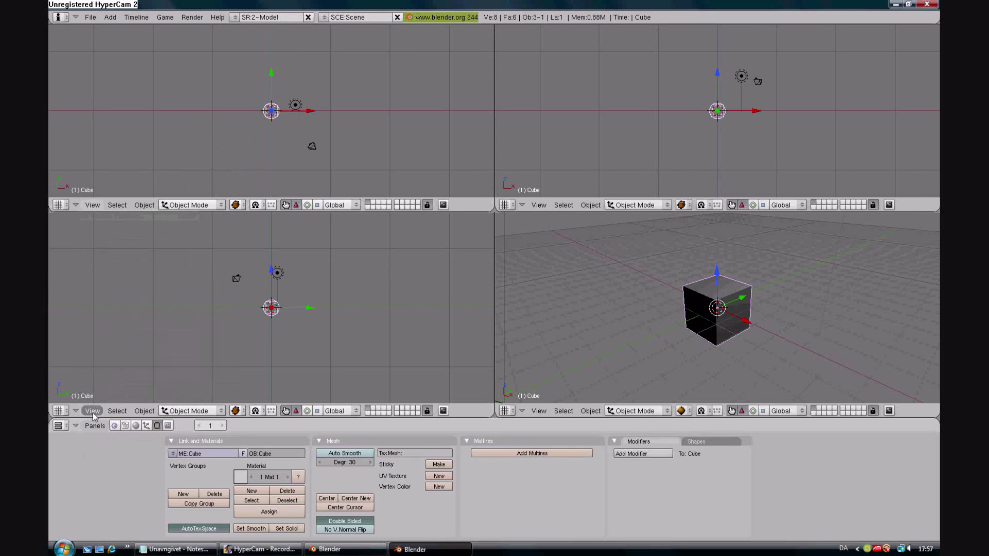
{"action": "left_click", "coordinate": [92, 411]}
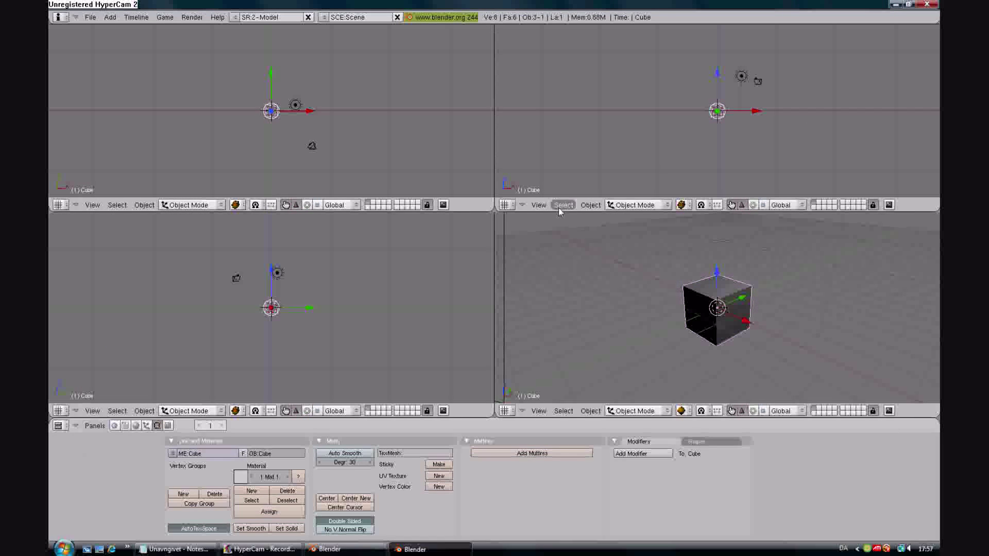
{"action": "left_click", "coordinate": [540, 206]}
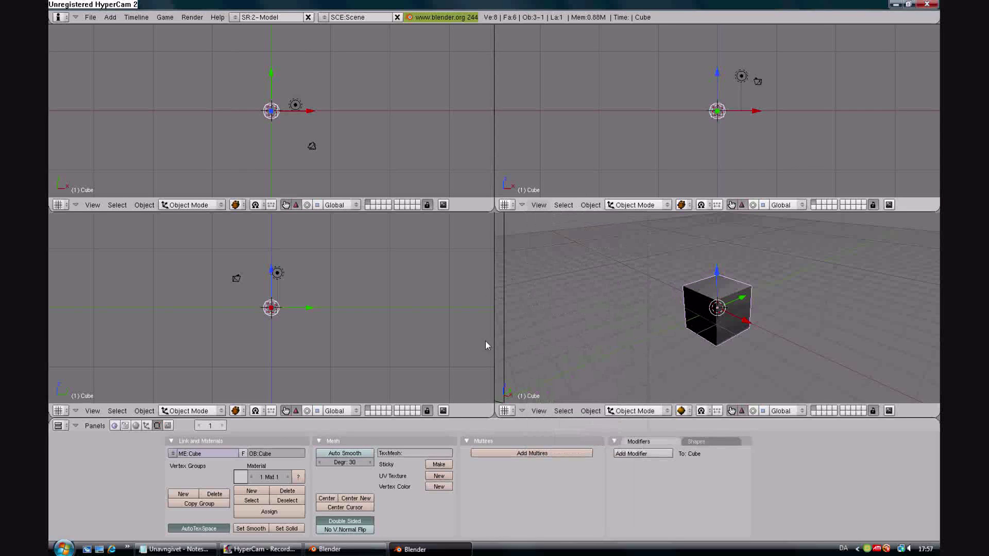
{"action": "left_click", "coordinate": [260, 549]}
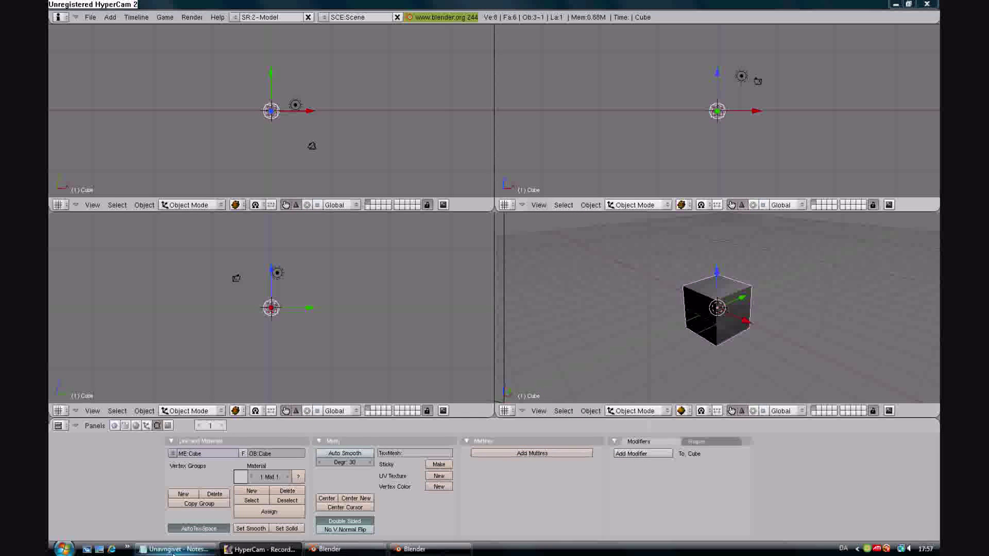
Note 'and the last one set on user/3d view' and check the 3D viewport's View menu
{"action": "type", "text": "and the last "}
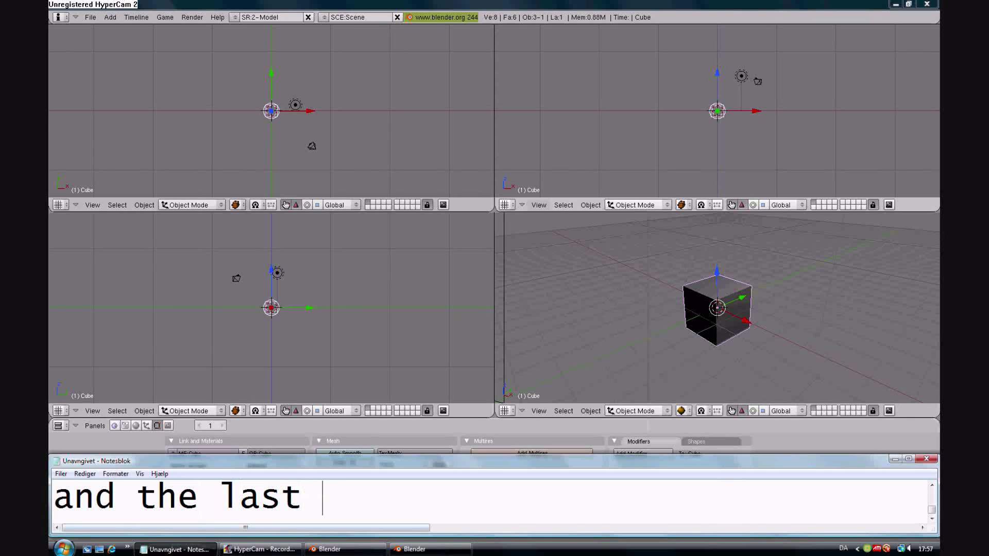
{"action": "type", "text": "oneis"}
{"action": "key", "text": "BackSpace"}
{"action": "type", "text": "set on user/"}
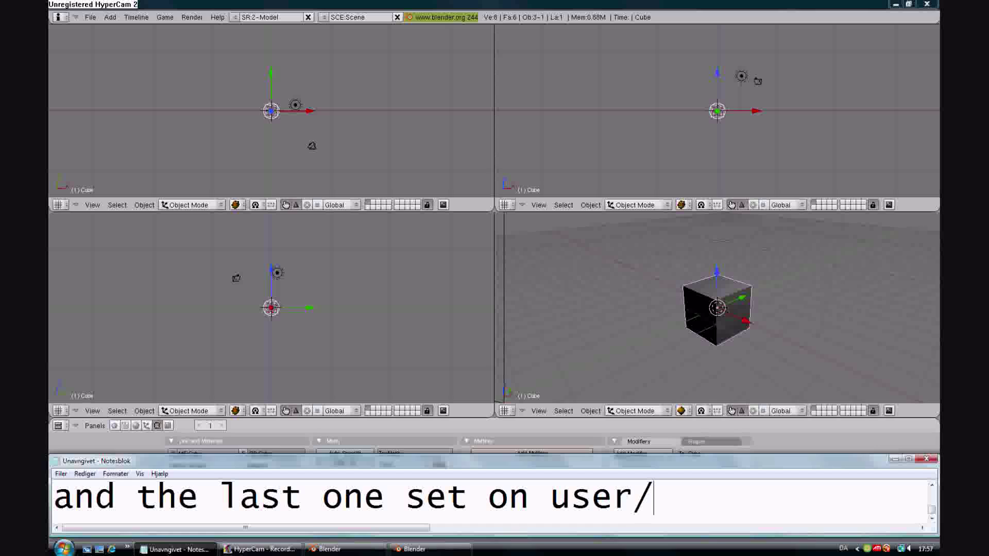
{"action": "type", "text": "3d view"}
{"action": "left_click", "coordinate": [549, 412]}
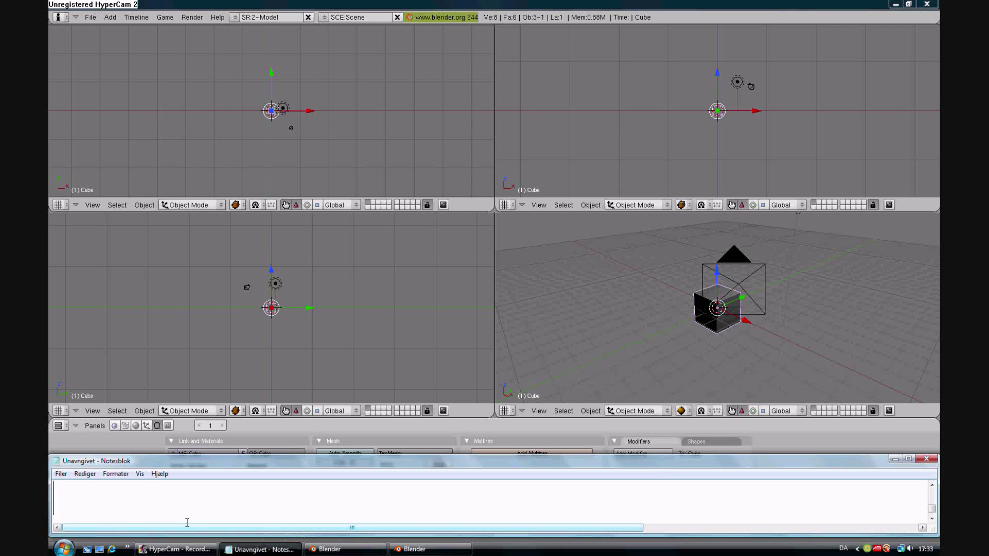
Write 'now lets zoom in at our cube.. u use mouse scroll to that' in Notepad
{"action": "type", "text": "now lets s"}
{"action": "key", "text": "BackSpace"}
{"action": "type", "text": "zoom in at "}
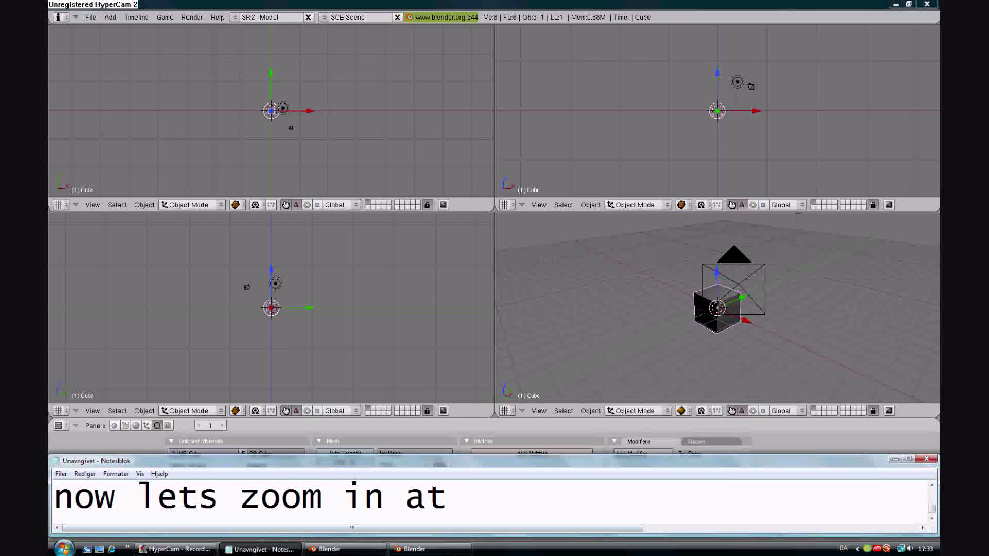
{"action": "type", "text": "our"}
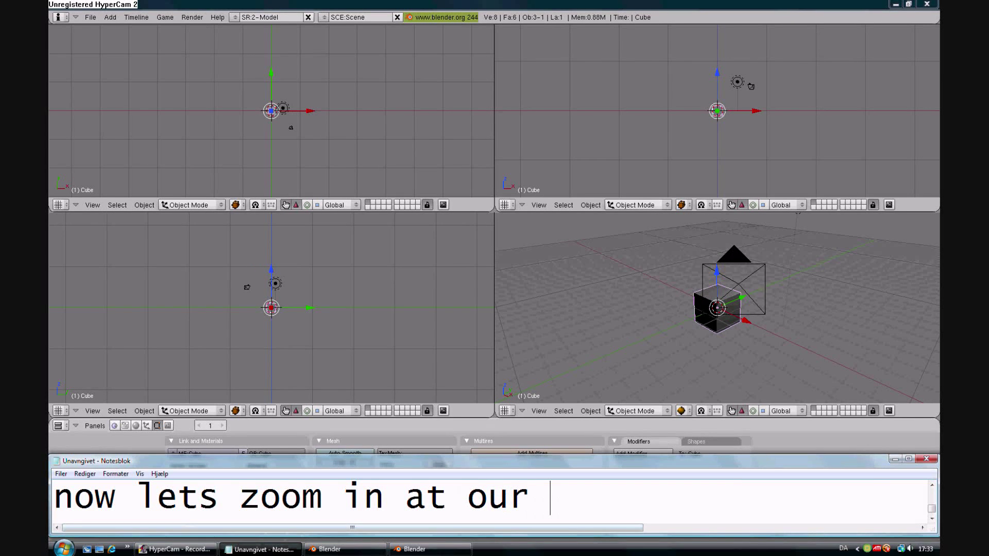
{"action": "type", "text": "cube.."}
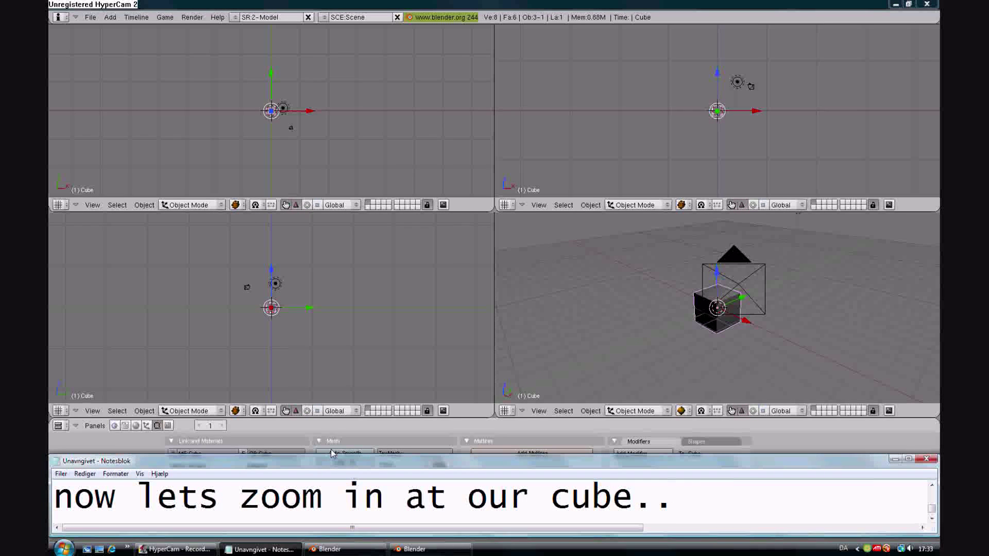
{"action": "type", "text": " u use"}
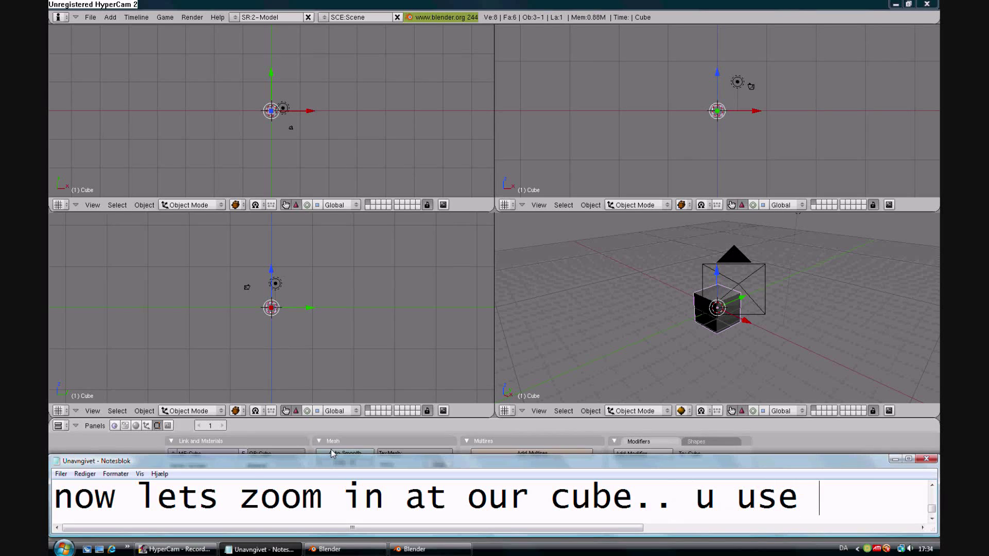
{"action": "type", "text": " mouse scroll to t"}
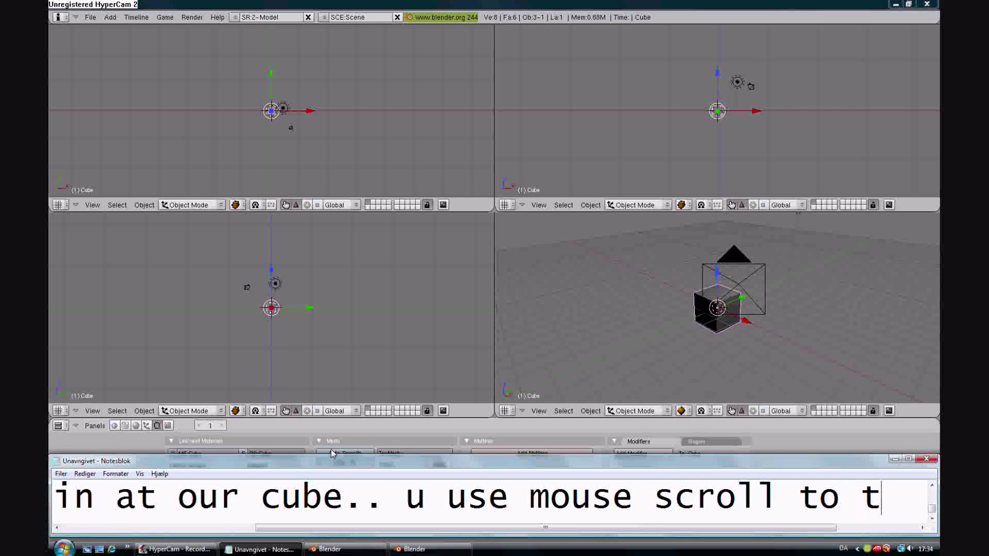
{"action": "type", "text": "hat.."}
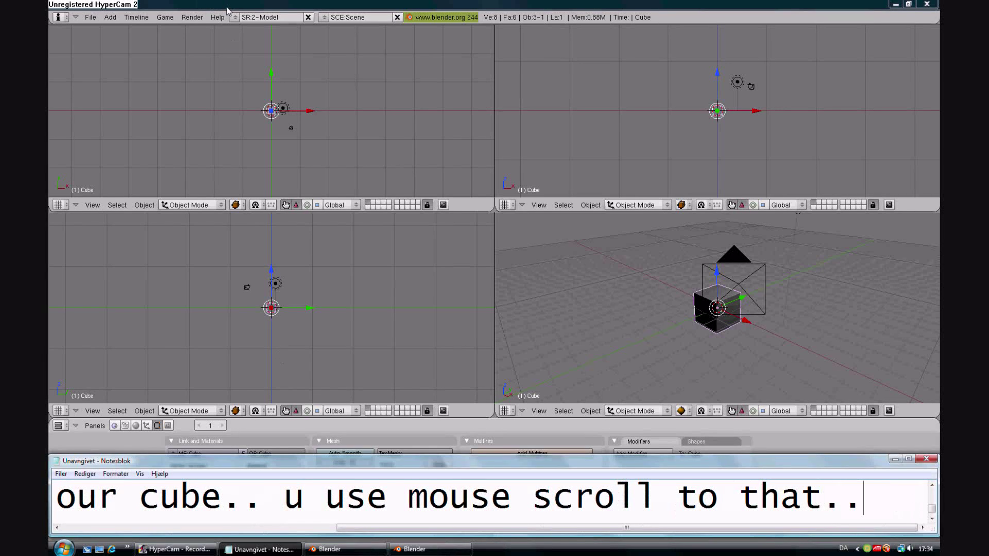
Scroll-zoom Blender's viewports in until the cube's outline appears large
{"action": "left_click", "coordinate": [227, 10]}
{"action": "scroll", "coordinate": [286, 113], "scroll_direction": "up", "scroll_amount": 4}
{"action": "scroll", "coordinate": [286, 112], "scroll_direction": "up", "scroll_amount": 2}
{"action": "scroll", "coordinate": [286, 112], "scroll_direction": "up", "scroll_amount": 2}
{"action": "scroll", "coordinate": [285, 112], "scroll_direction": "up", "scroll_amount": 2}
{"action": "scroll", "coordinate": [286, 112], "scroll_direction": "up", "scroll_amount": 2}
{"action": "scroll", "coordinate": [763, 130], "scroll_direction": "up", "scroll_amount": 4}
{"action": "scroll", "coordinate": [763, 130], "scroll_direction": "up", "scroll_amount": 3}
{"action": "scroll", "coordinate": [275, 326], "scroll_direction": "up", "scroll_amount": 2}
{"action": "scroll", "coordinate": [275, 326], "scroll_direction": "up", "scroll_amount": 2}
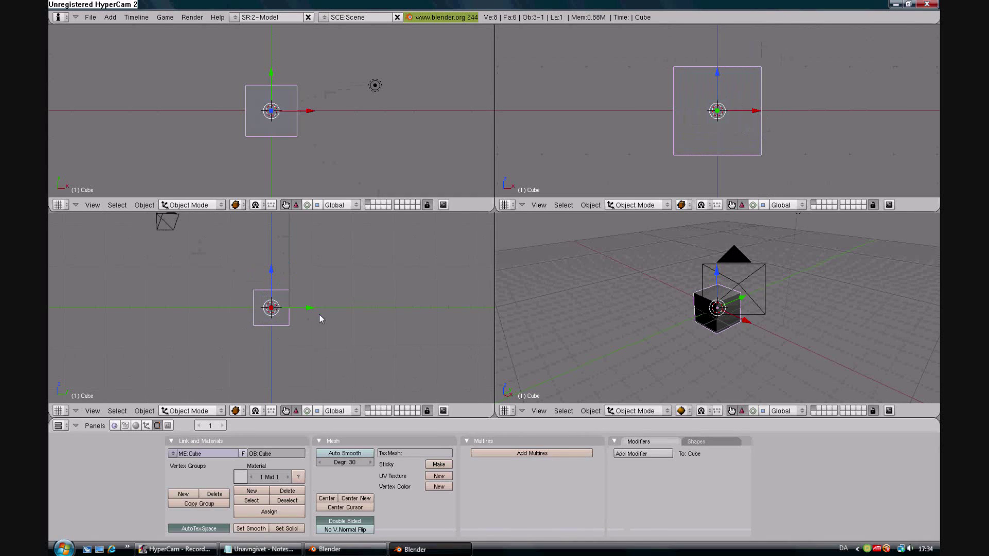
{"action": "scroll", "coordinate": [703, 329], "scroll_direction": "up", "scroll_amount": 2}
{"action": "scroll", "coordinate": [703, 330], "scroll_direction": "up", "scroll_amount": 1}
{"action": "scroll", "coordinate": [696, 327], "scroll_direction": "down", "scroll_amount": 4}
{"action": "scroll", "coordinate": [694, 328], "scroll_direction": "down", "scroll_amount": 1}
{"action": "scroll", "coordinate": [694, 323], "scroll_direction": "up", "scroll_amount": 1}
{"action": "scroll", "coordinate": [695, 322], "scroll_direction": "up", "scroll_amount": 1}
{"action": "scroll", "coordinate": [699, 321], "scroll_direction": "up", "scroll_amount": 1}
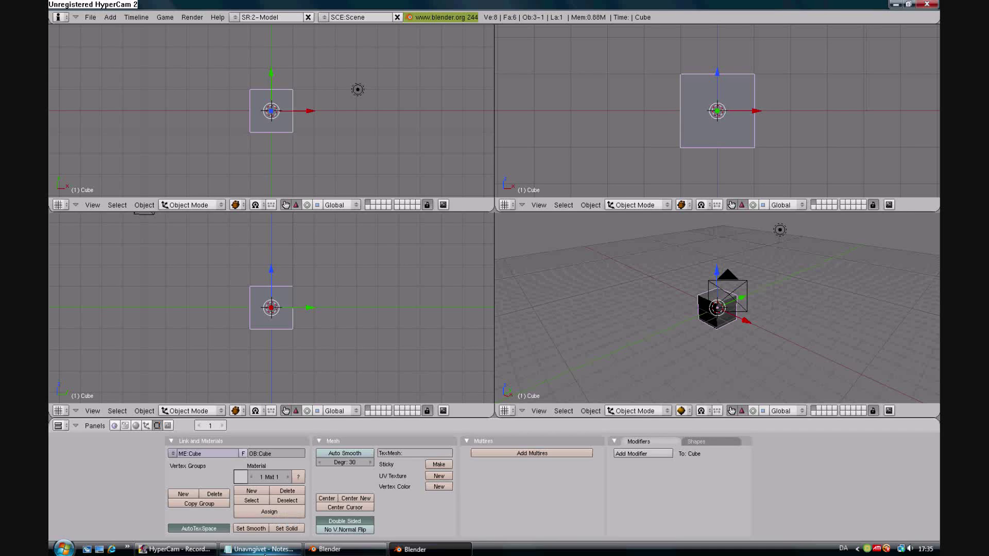
Write 'first thing i wanna learn you, is how to move an objekt' in Notepad
{"action": "left_click", "coordinate": [260, 549]}
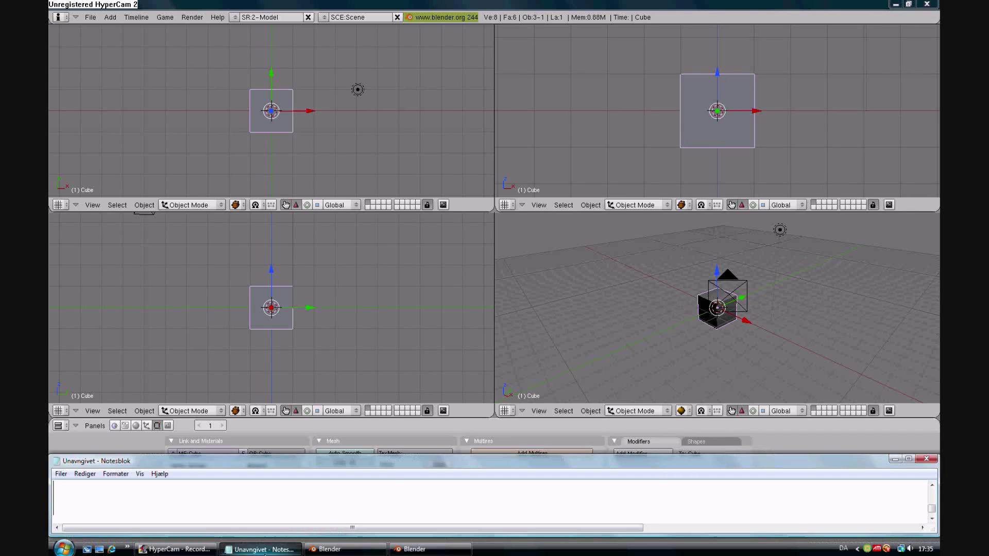
{"action": "type", "text": "first thing i wa"}
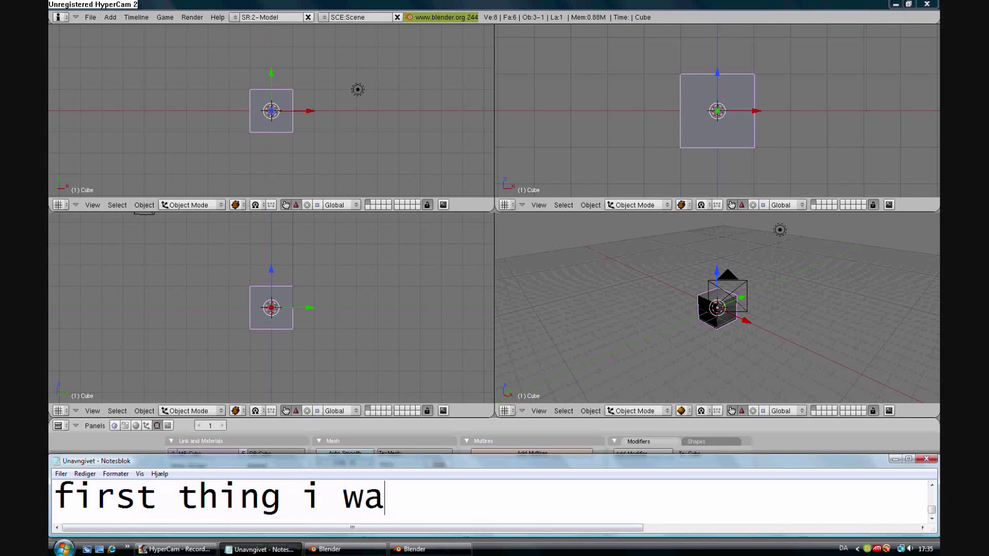
{"action": "type", "text": "nna ler"}
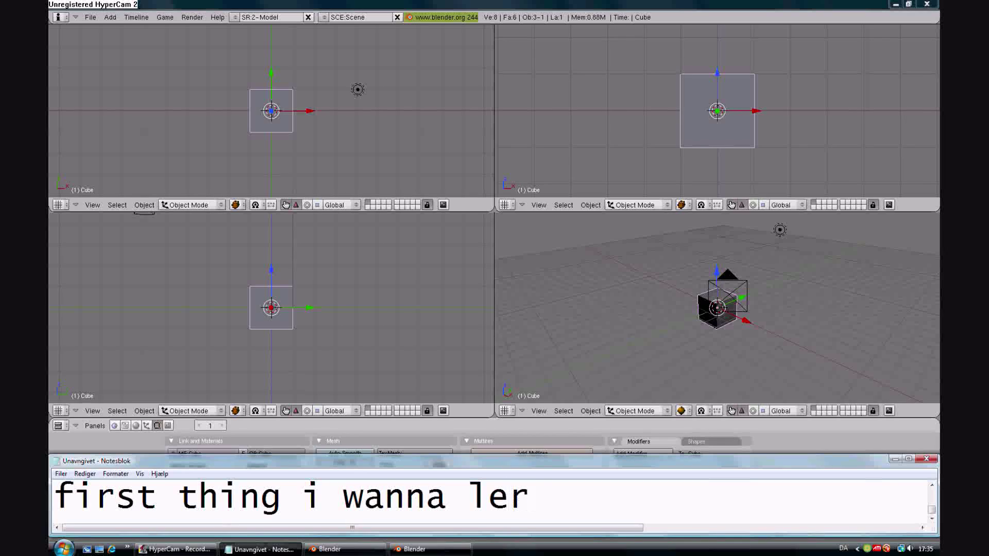
{"action": "key", "text": "BackSpace"}
{"action": "type", "text": "arn you, is how to move an "}
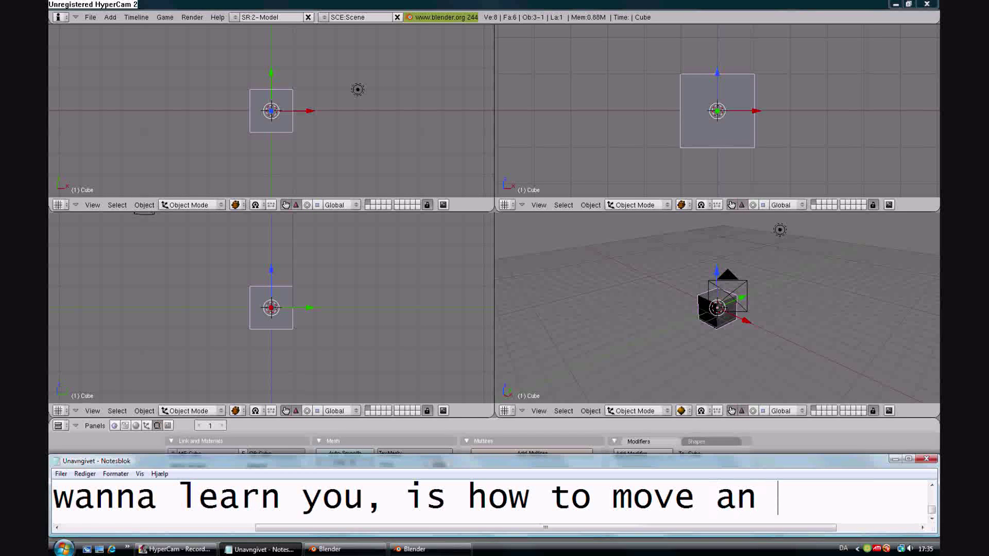
{"action": "type", "text": "objekt"}
Add a line 'its pretty simple.. just press "g" and there u go.. like this!'
{"action": "key", "text": "Return"}
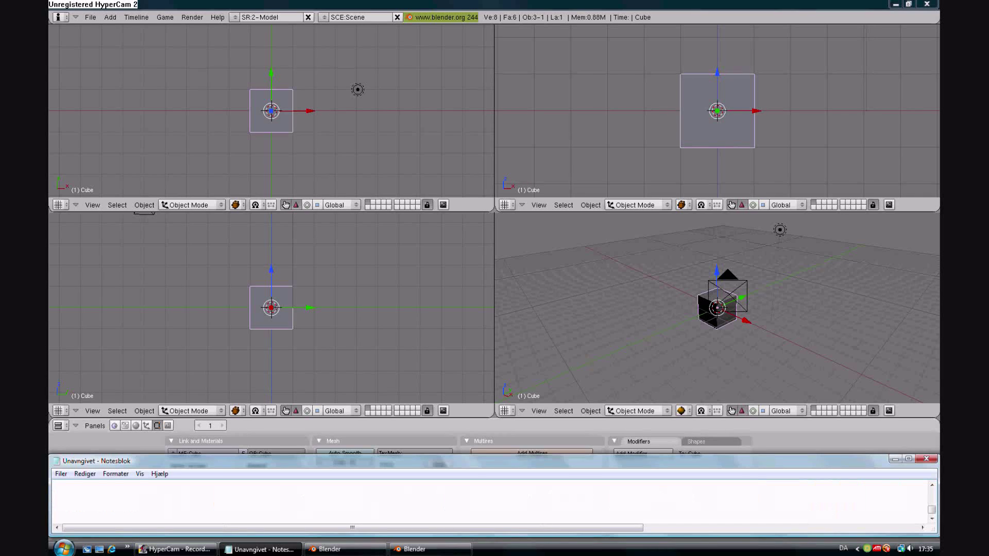
{"action": "type", "text": "its prety"}
{"action": "key", "text": "BackSpace"}
{"action": "type", "text": "ty simple.. just pr"}
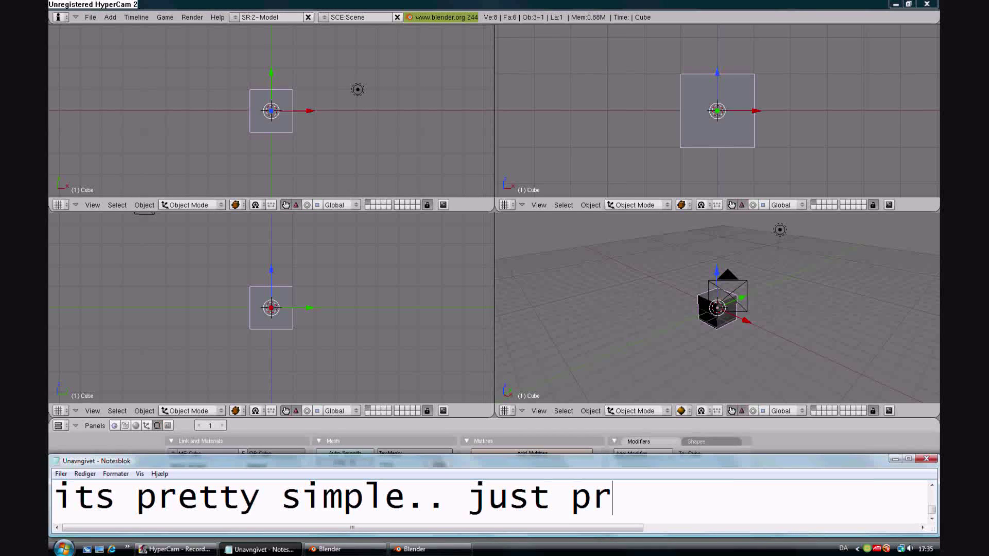
{"action": "type", "text": "ess\"g"}
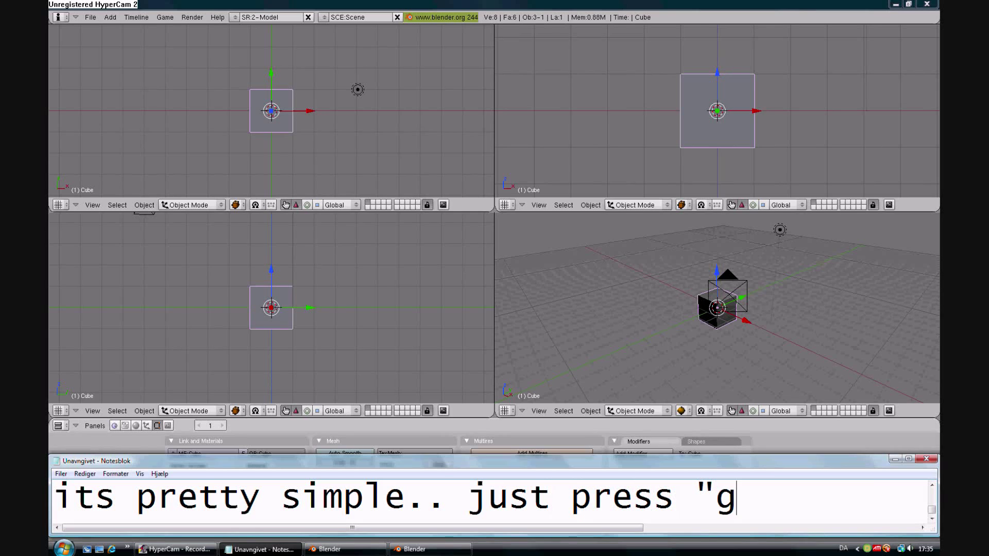
{"action": "type", "text": "\"and there u go.. like this"}
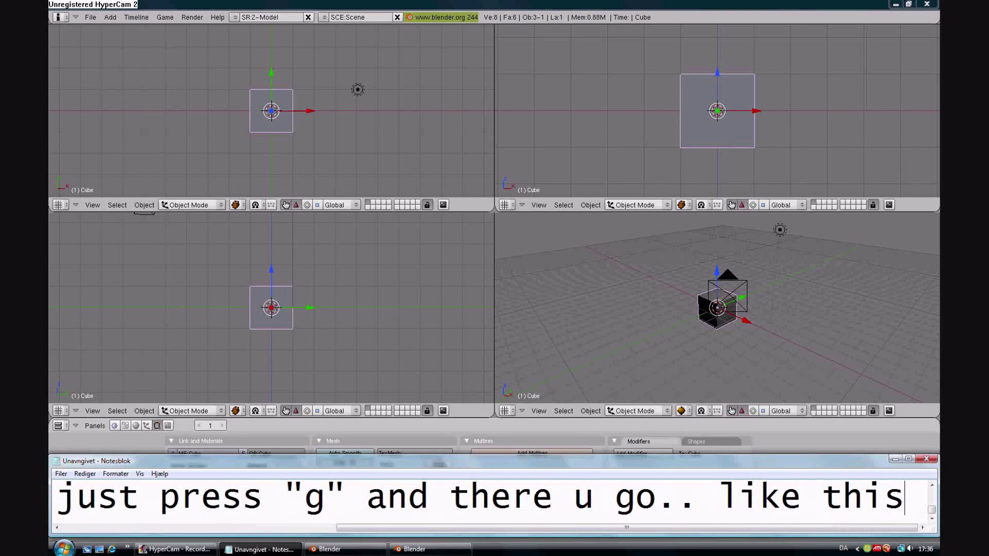
{"action": "type", "text": "!"}
Grab the cube with G and drop it left of the scene centre in top view
{"action": "left_click", "coordinate": [260, 7]}
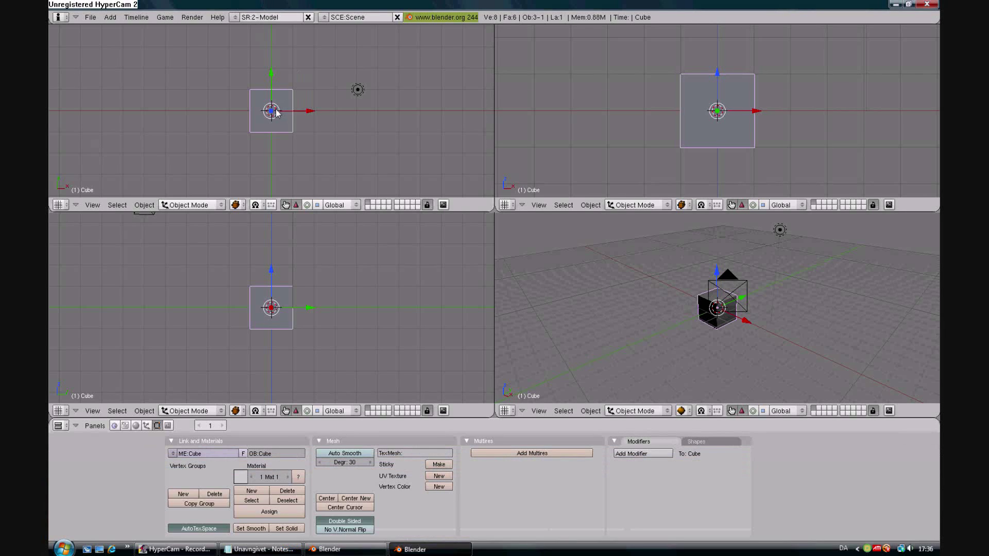
{"action": "key", "text": "g"}
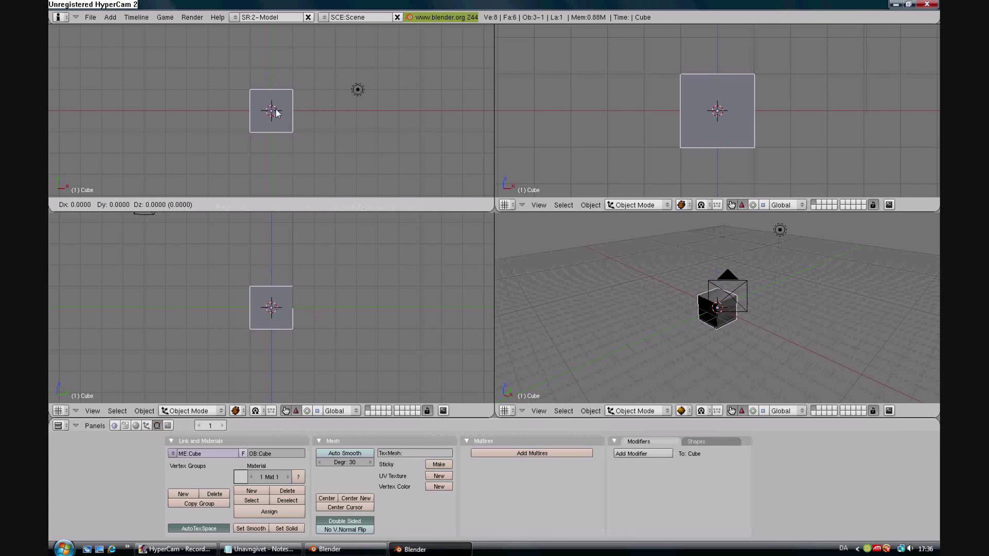
{"action": "left_click", "coordinate": [215, 114]}
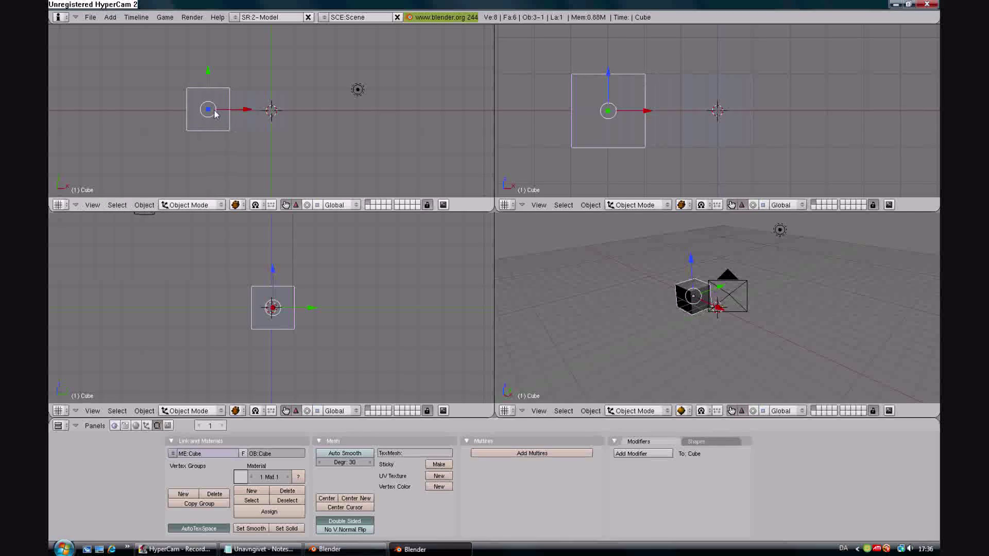
Bring Notepad back to the front and clear the note
{"action": "left_click", "coordinate": [260, 549]}
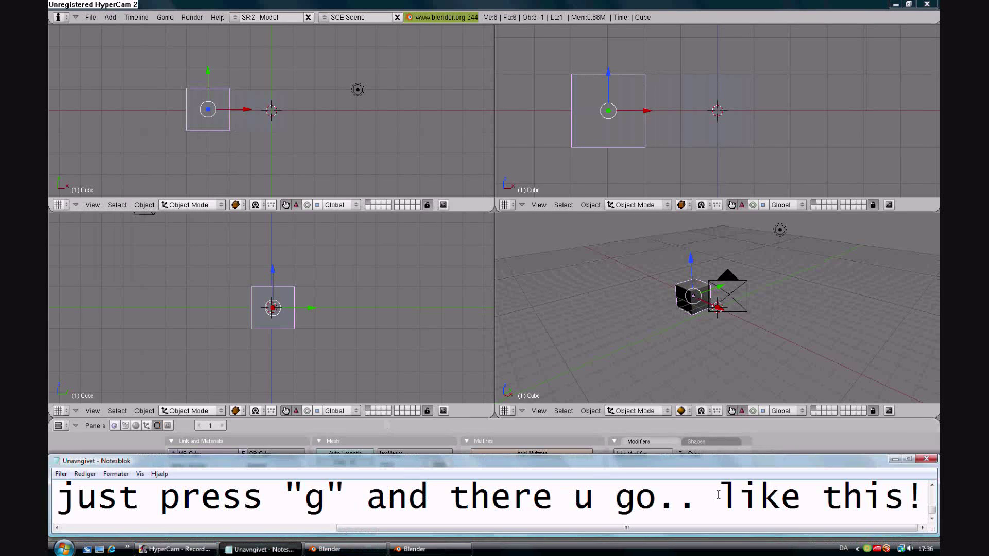
{"action": "key", "text": "ctrl+a"}
{"action": "key", "text": "BackSpace"}
Write 'cool .. we moved an object! :S' in the note
{"action": "type", "text": "cool "}
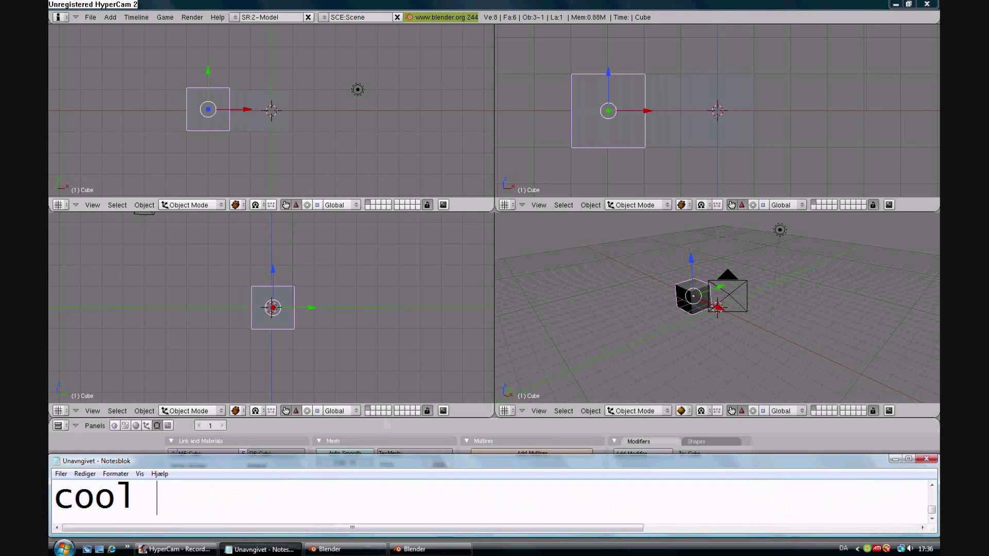
{"action": "type", "text": ".. we moved an"}
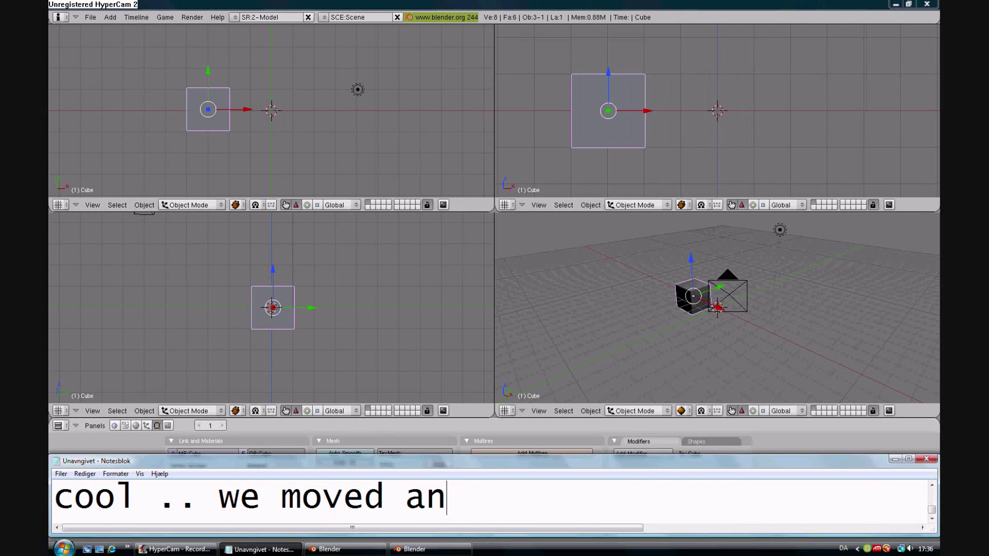
{"action": "type", "text": " obje"}
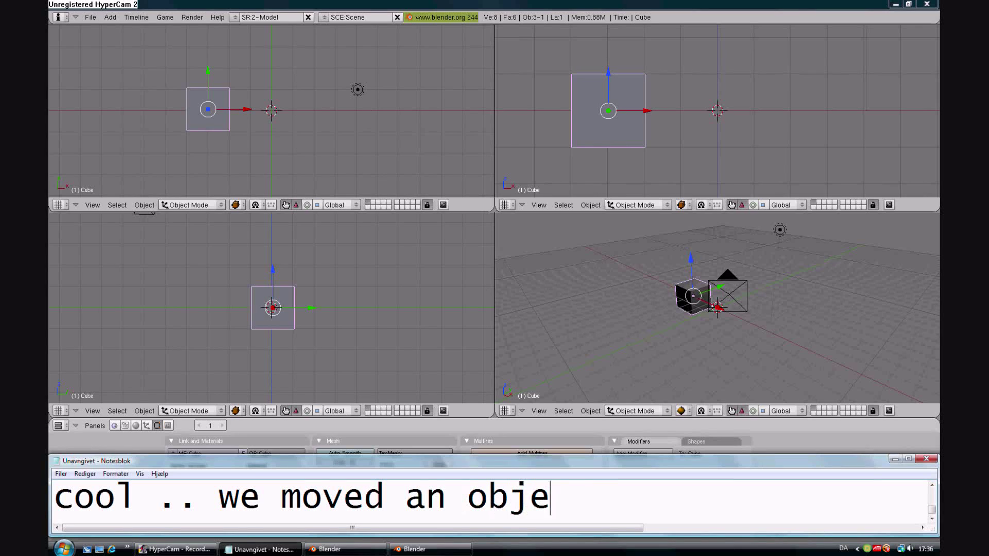
{"action": "type", "text": "kt!"}
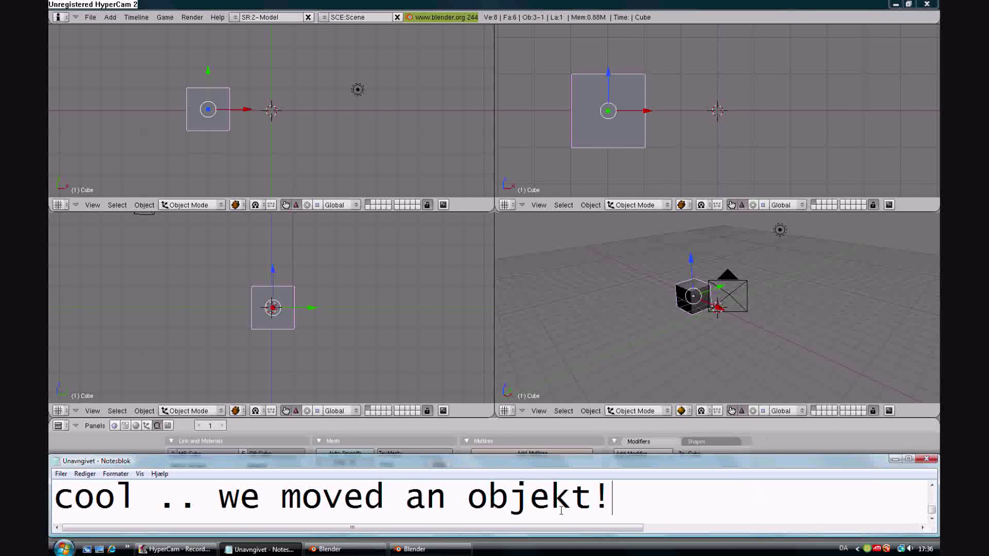
{"action": "key", "text": "BackSpace"}
{"action": "type", "text": "c"}
{"action": "left_click", "coordinate": [679, 496]}
{"action": "type", "text": ":S"}
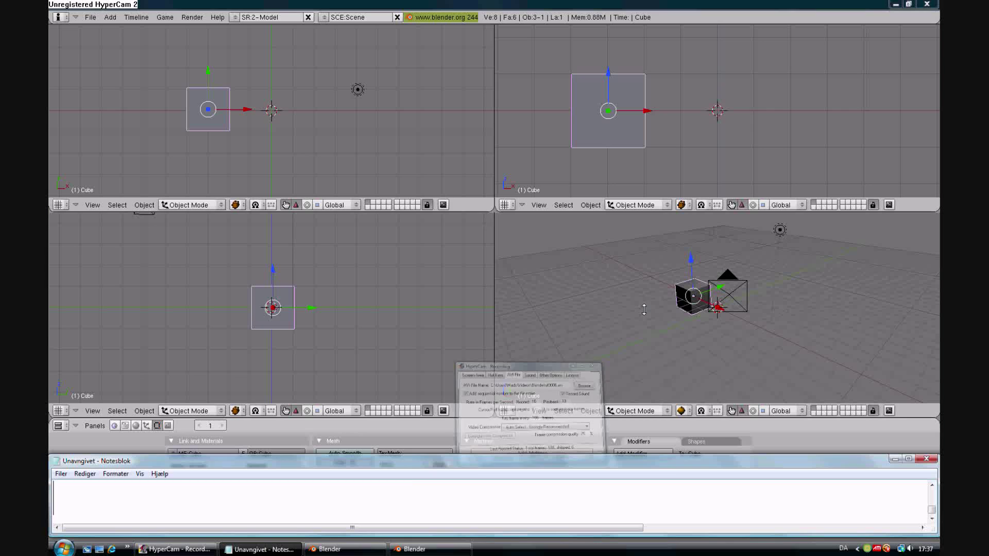
Add 'good.. i hope u got that one..', then clear the note and start 'now. lets try a'
{"action": "type", "text": "good.. i hope"}
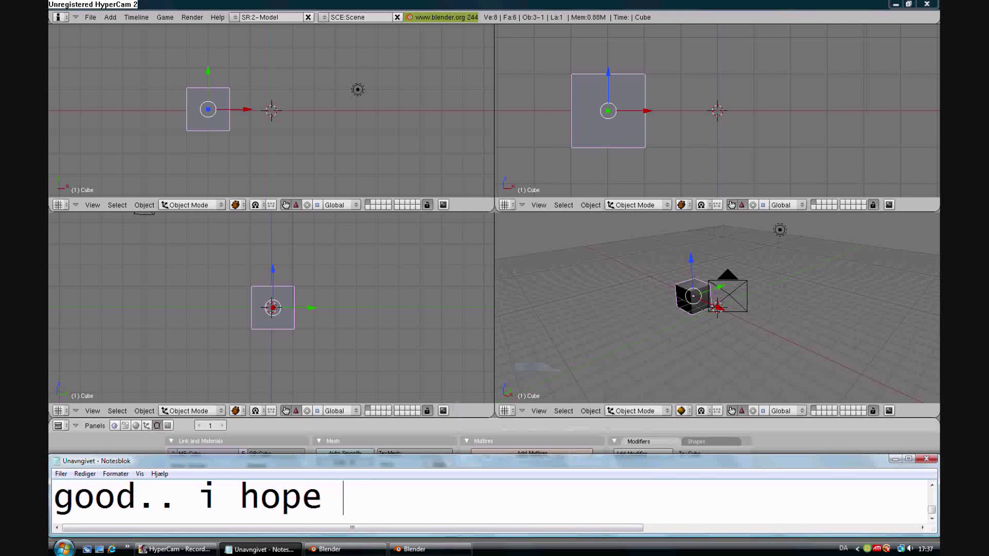
{"action": "type", "text": "u got th"}
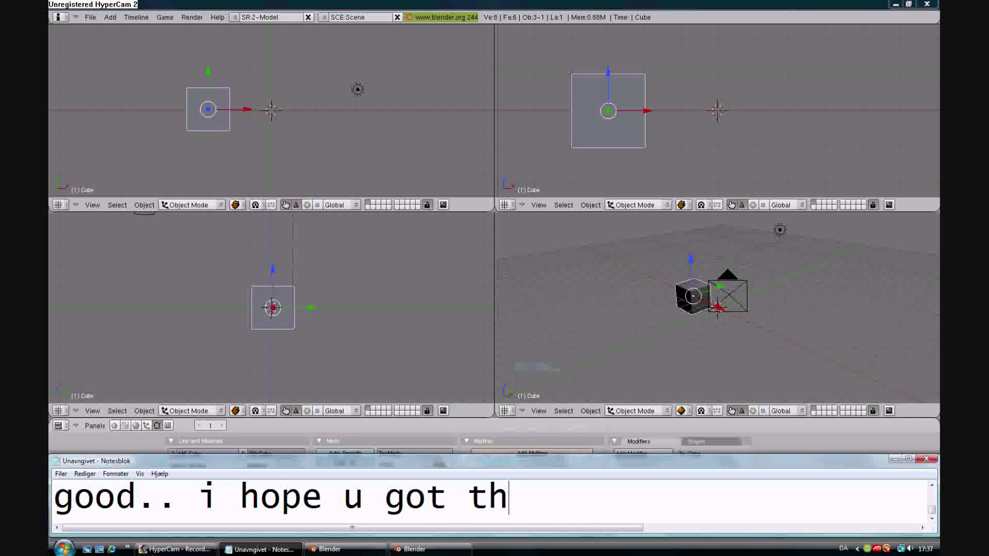
{"action": "type", "text": "at one,"}
{"action": "key", "text": "BackSpace"}
{"action": "type", "text": ".."}
{"action": "key", "text": "ctrl+a"}
{"action": "key", "text": "BackSpace"}
{"action": "type", "text": "now"}
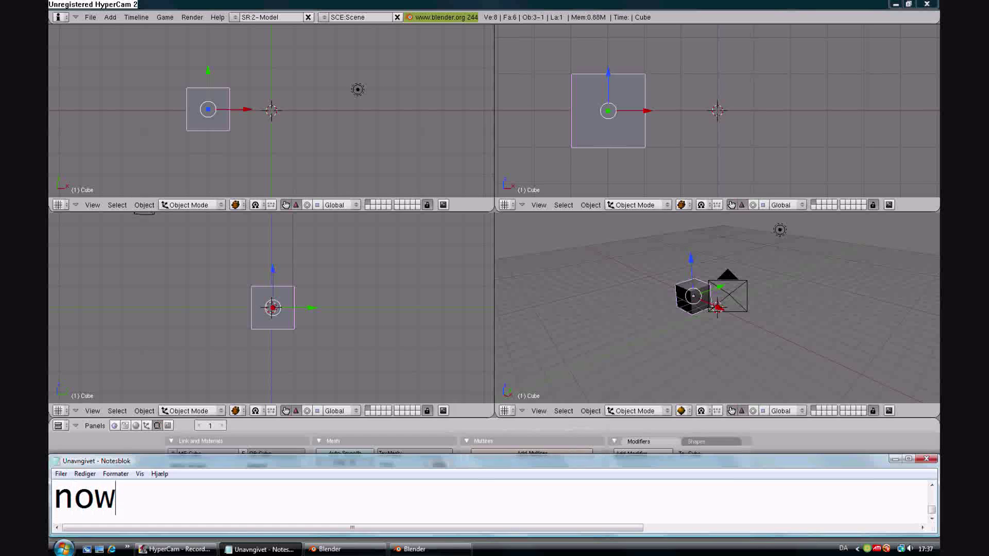
{"action": "type", "text": ".."}
{"action": "type", "text": " lets try a"}
Note in Notepad that scaling the object starts by switching from object mode to edit mode
{"action": "key", "text": "BackSpace"}
{"action": "type", "text": "to sco"}
{"action": "key", "text": "BackSpace"}
{"action": "type", "text": "ale "}
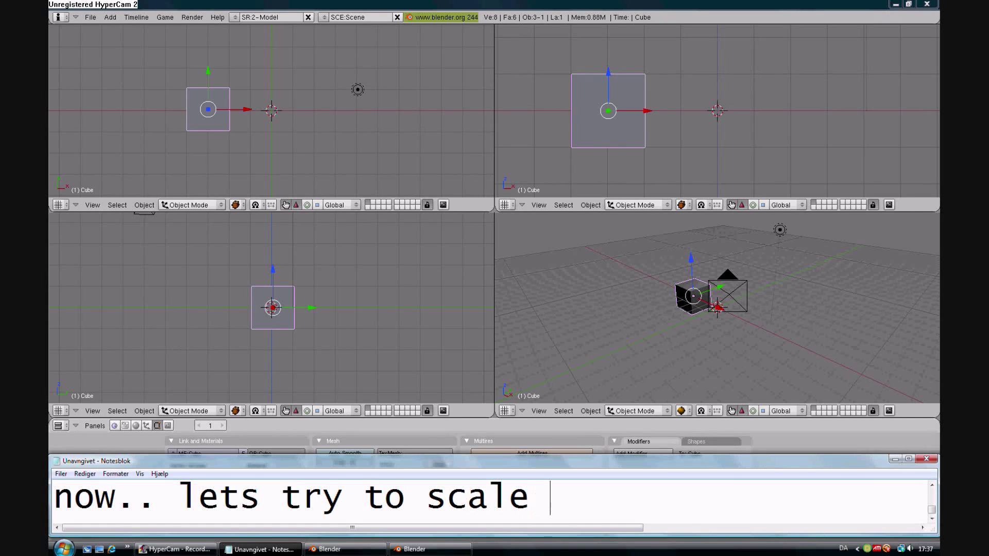
{"action": "type", "text": "our "}
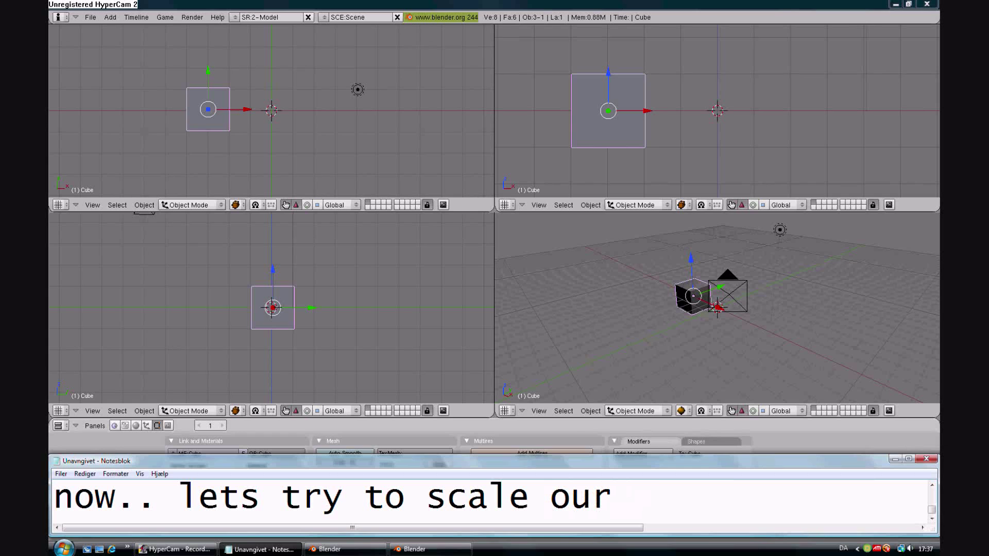
{"action": "type", "text": "object.."}
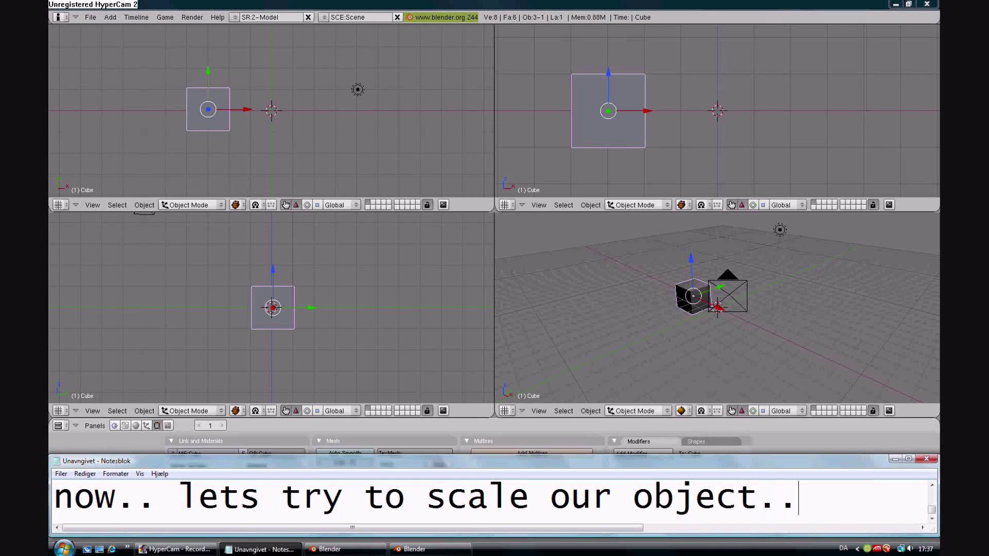
{"action": "key", "text": "Return"}
{"action": "type", "text": "first thing we"}
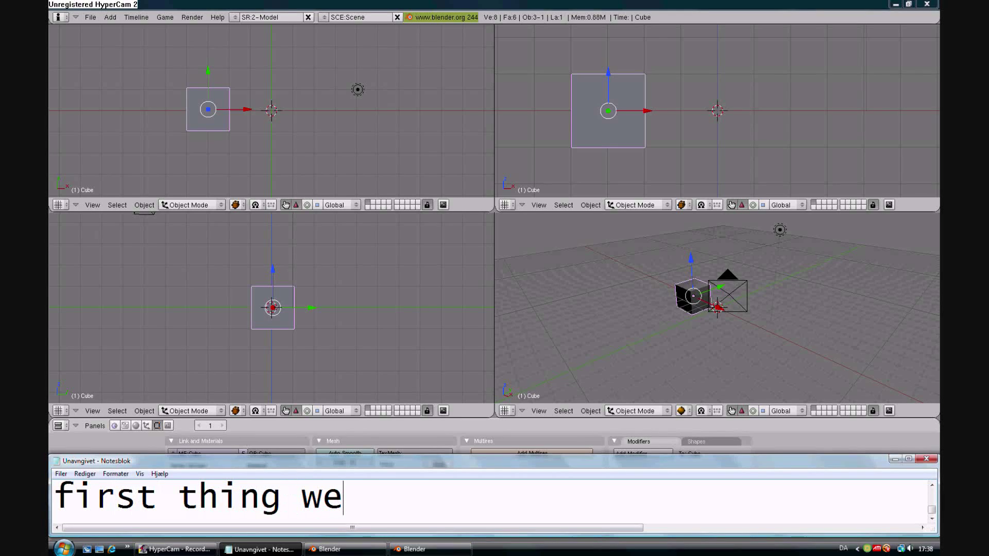
{"action": "type", "text": " have to do, is to"}
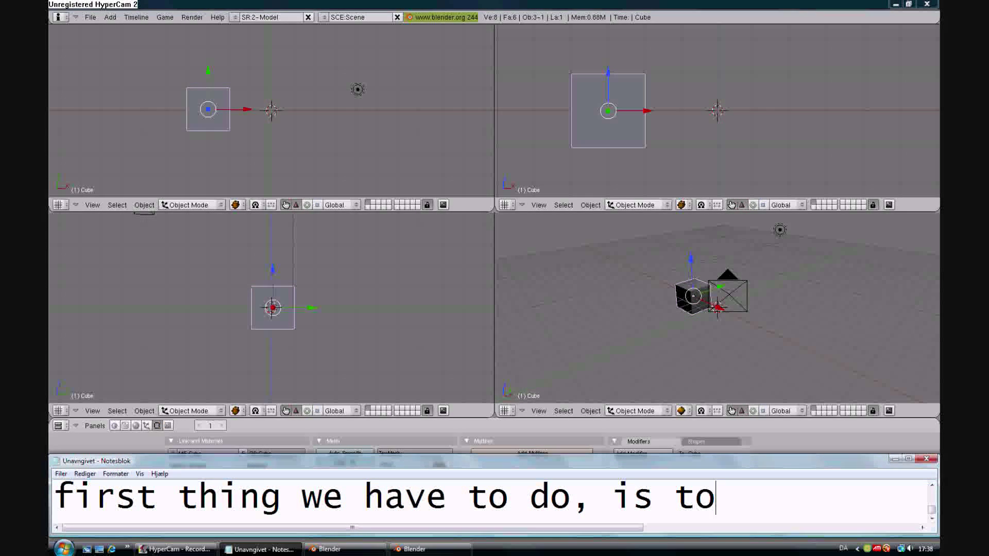
{"action": "type", "text": " go to "}
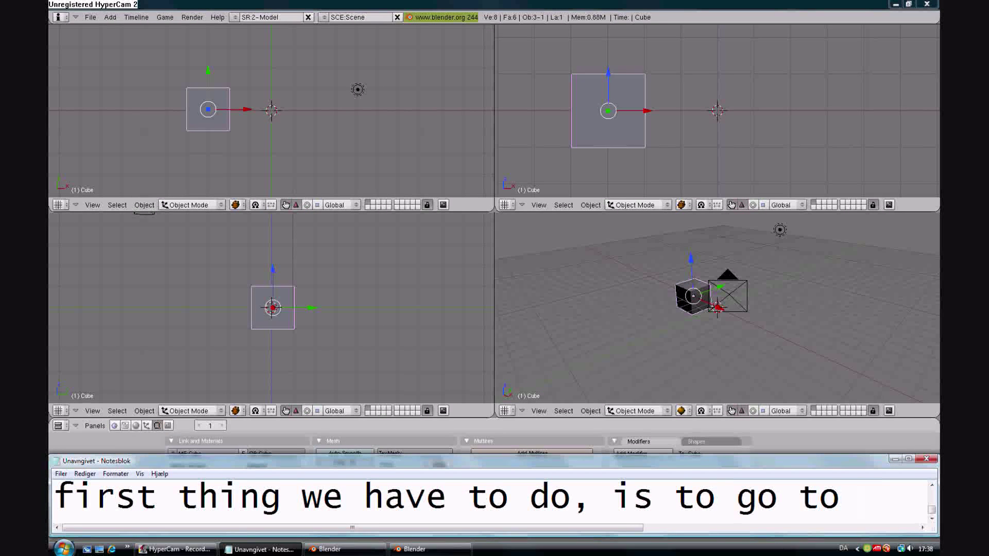
{"action": "type", "text": "edit mode(right now "}
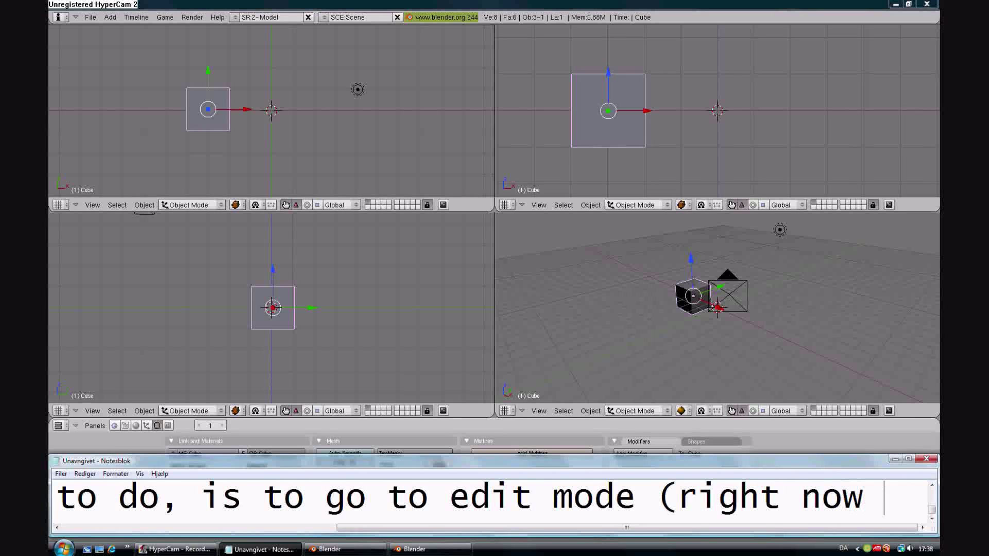
{"action": "type", "text": "we are at "}
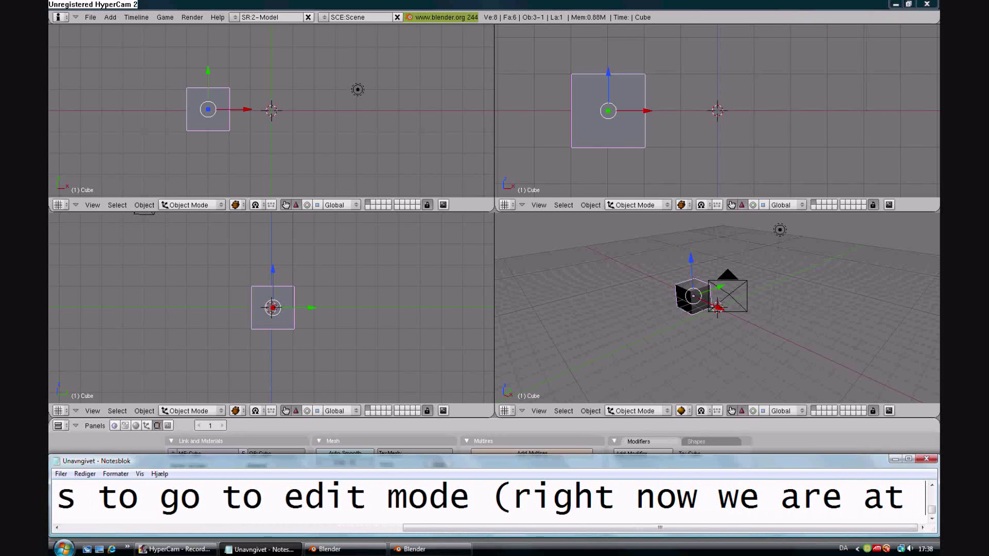
{"action": "type", "text": "object mode)"}
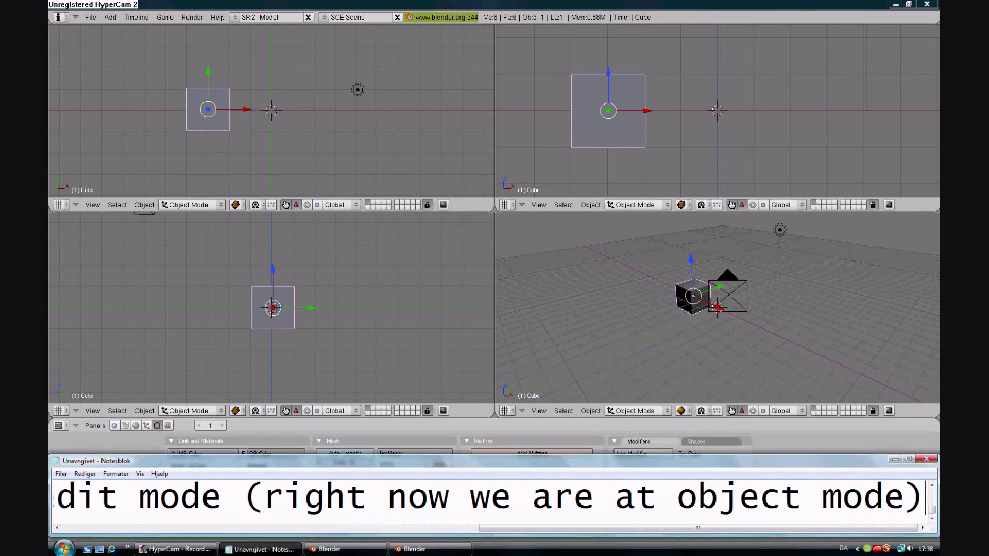
Add that pressing "tab" enters edit mode, then clear all the note text
{"action": "key", "text": "Return"}
{"action": "type", "text": "to go "}
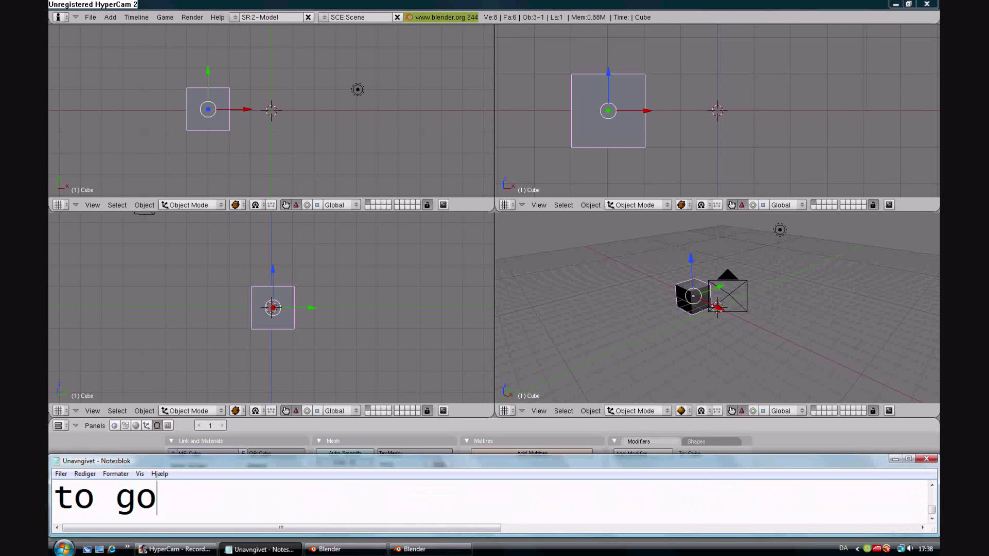
{"action": "type", "text": "to edit mode."}
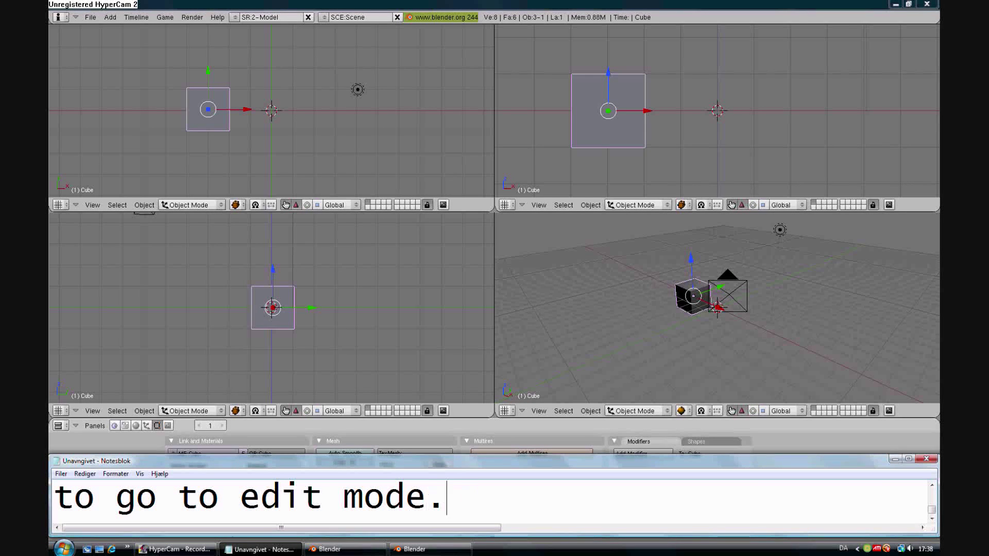
{"action": "key", "text": "BackSpace"}
{"action": "type", "text": ", so"}
{"action": "key", "text": "BackSpace"}
{"action": "type", "text": "imply"}
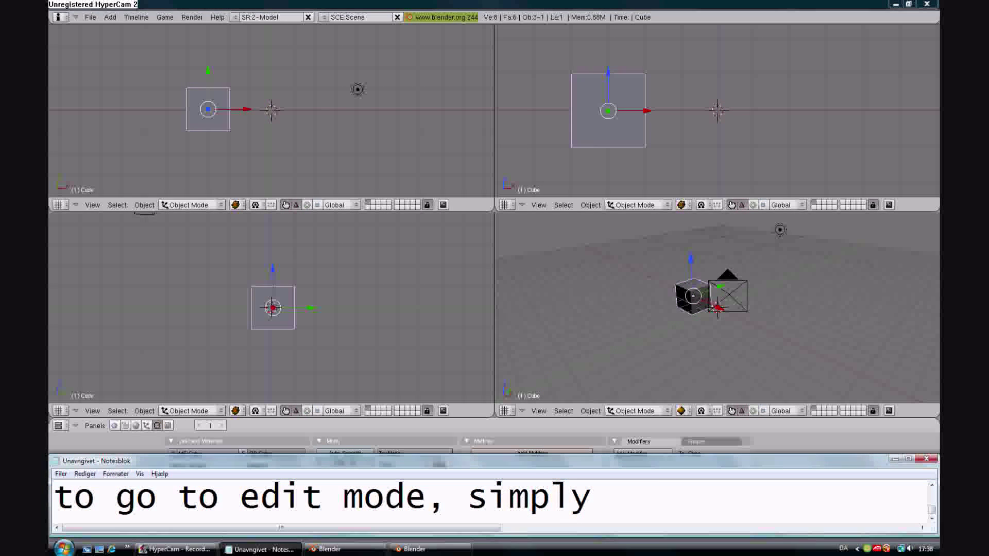
{"action": "type", "text": " press \"tab\""}
{"action": "key", "text": "ctrl+a"}
{"action": "key", "text": "BackSpace"}
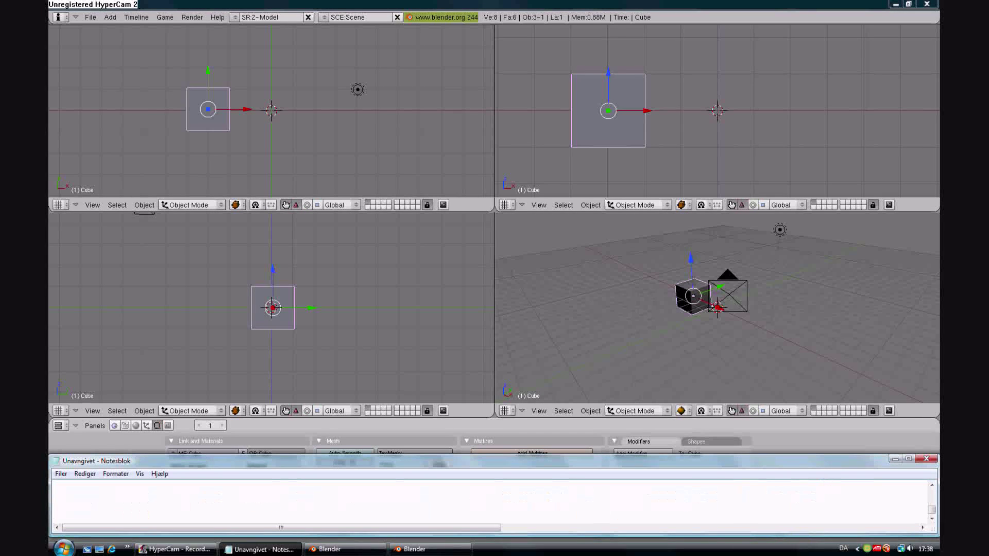
Put the cube into Edit Mode with Tab and note that "s" comes next
{"action": "left_click", "coordinate": [382, 10]}
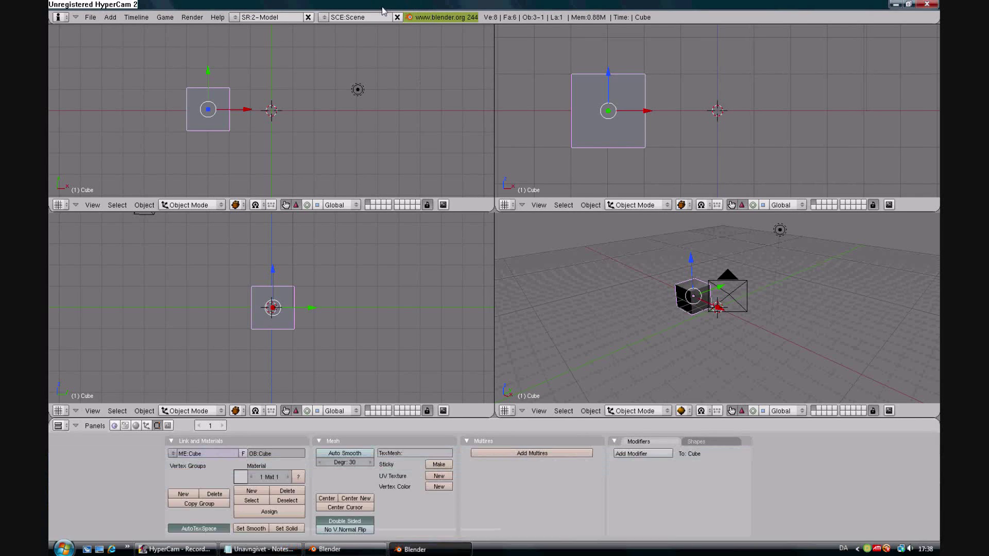
{"action": "key", "text": "Tab"}
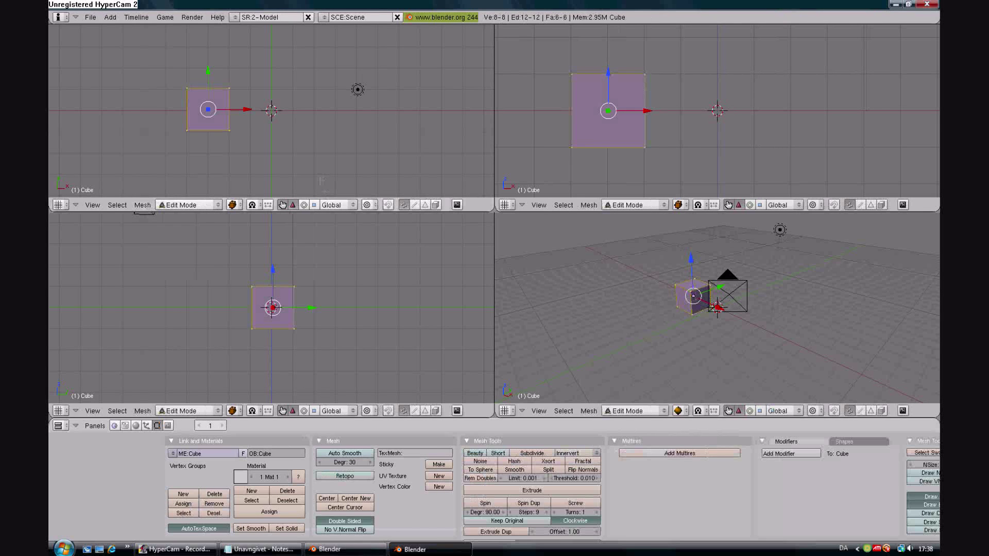
{"action": "left_click", "coordinate": [260, 549]}
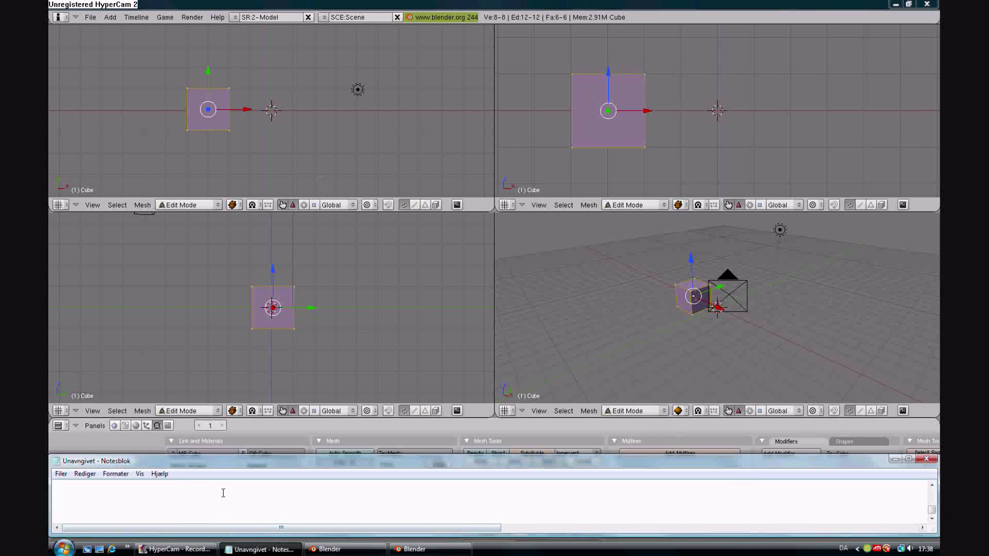
{"action": "type", "text": "da da"}
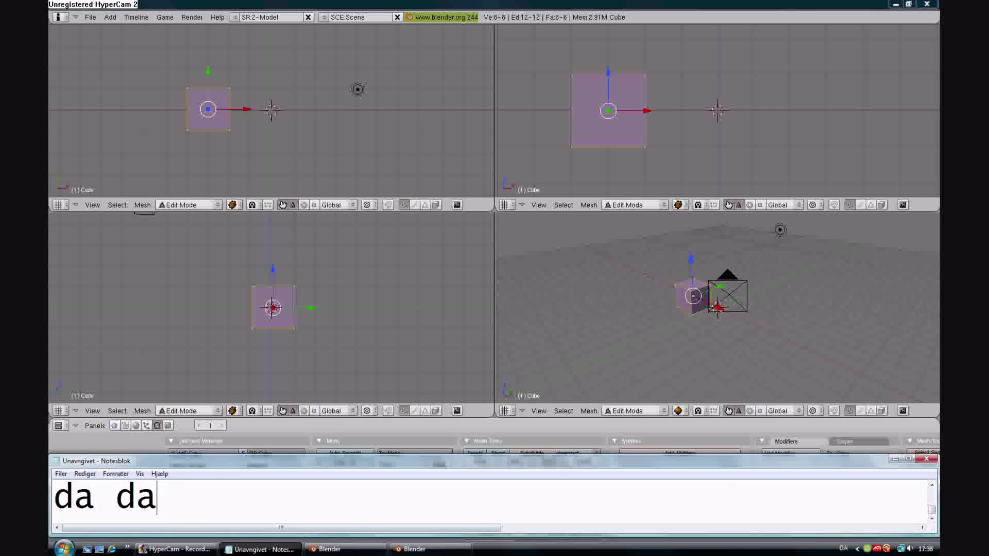
{"action": "type", "text": " .. e"}
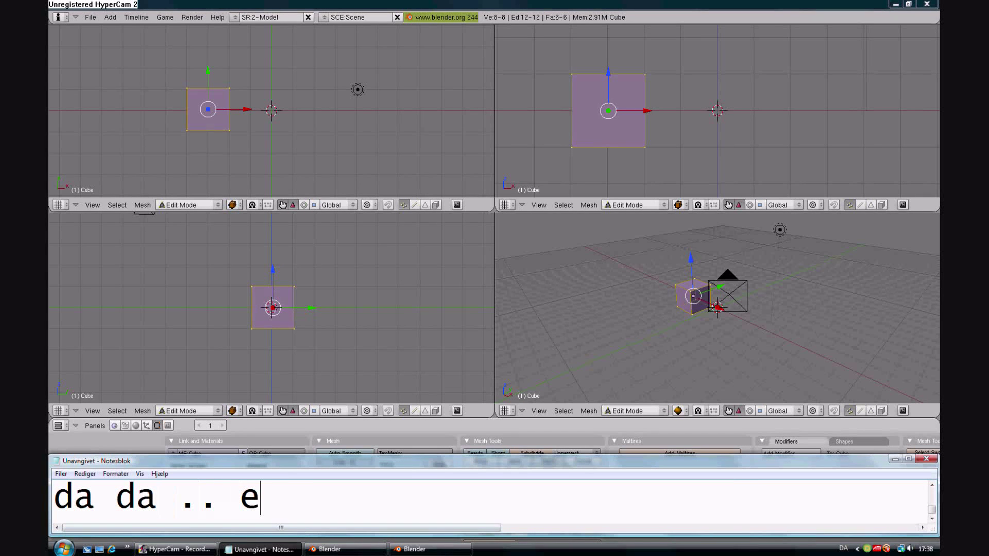
{"action": "type", "text": "dit mode"}
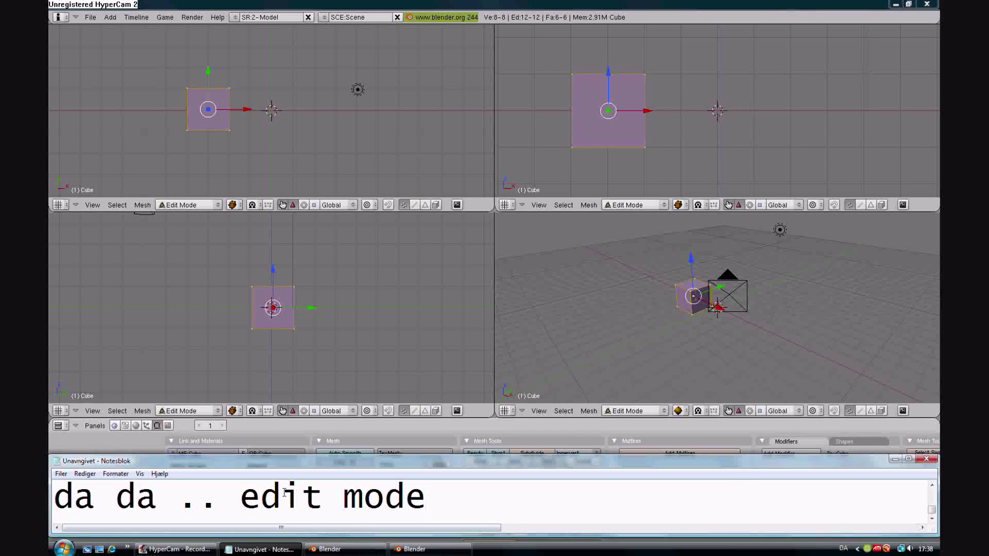
{"action": "key", "text": "Return"}
{"action": "type", "text": "now u wan"}
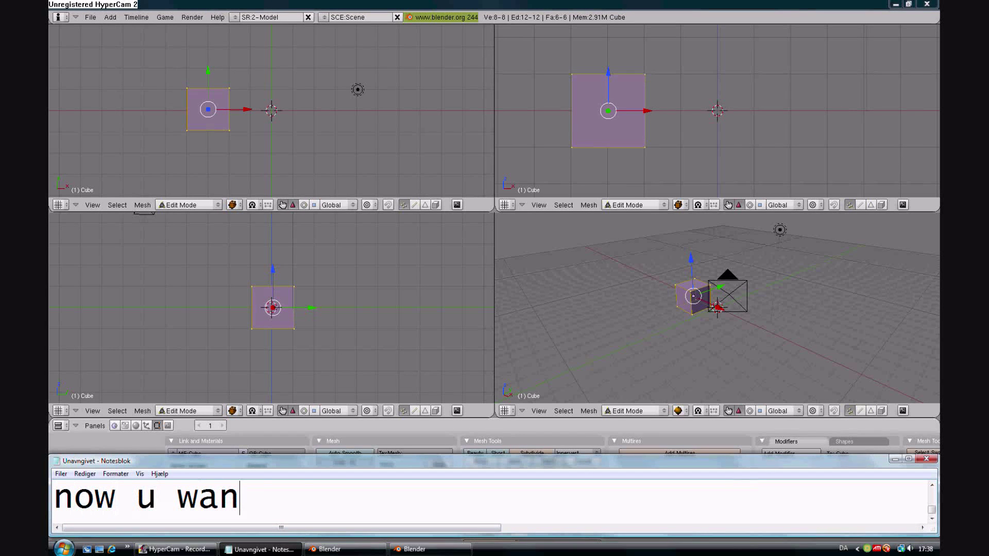
{"action": "type", "text": "t to press"}
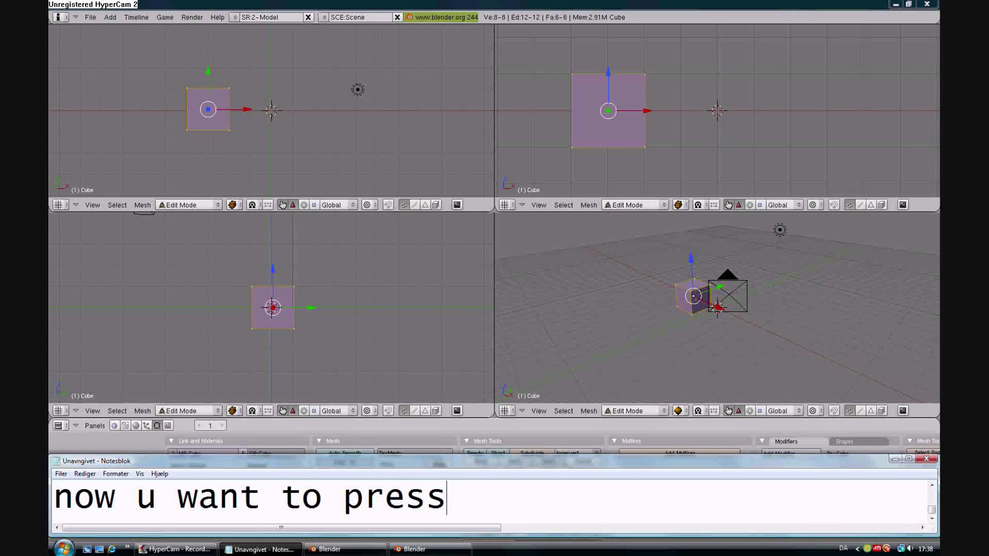
{"action": "type", "text": " \"s\""}
{"action": "key", "text": "Return"}
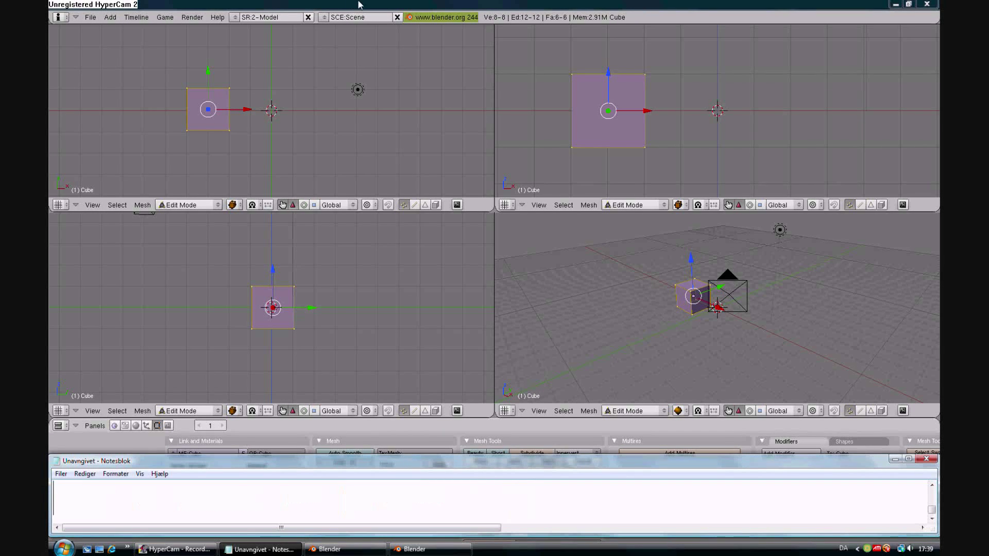
Scale the cube's mesh up about 2.7 times and note "oh yea.. a large cube!"
{"action": "left_click", "coordinate": [344, 6]}
{"action": "key", "text": "s"}
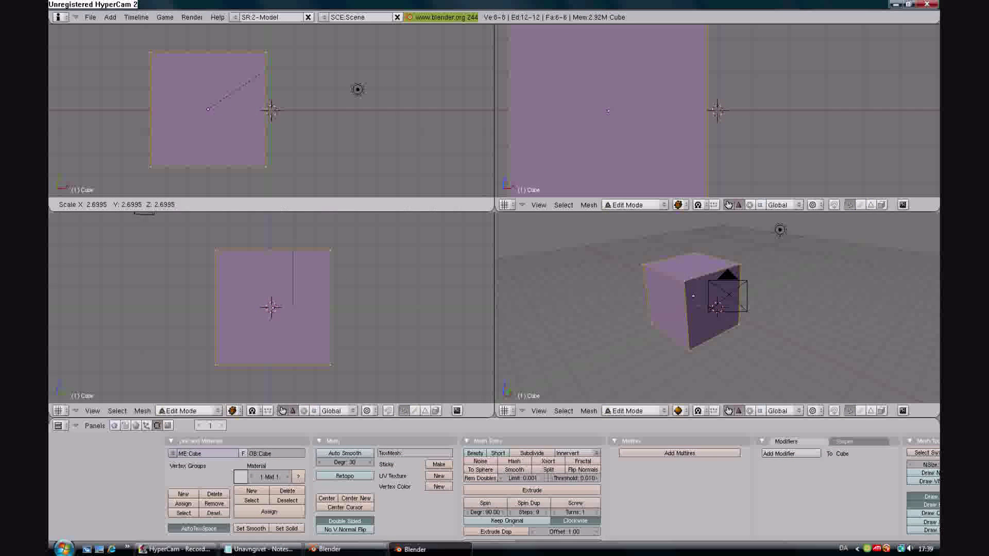
{"action": "left_click", "coordinate": [260, 75]}
{"action": "left_click", "coordinate": [261, 549]}
{"action": "type", "text": "oh yea.. a large "}
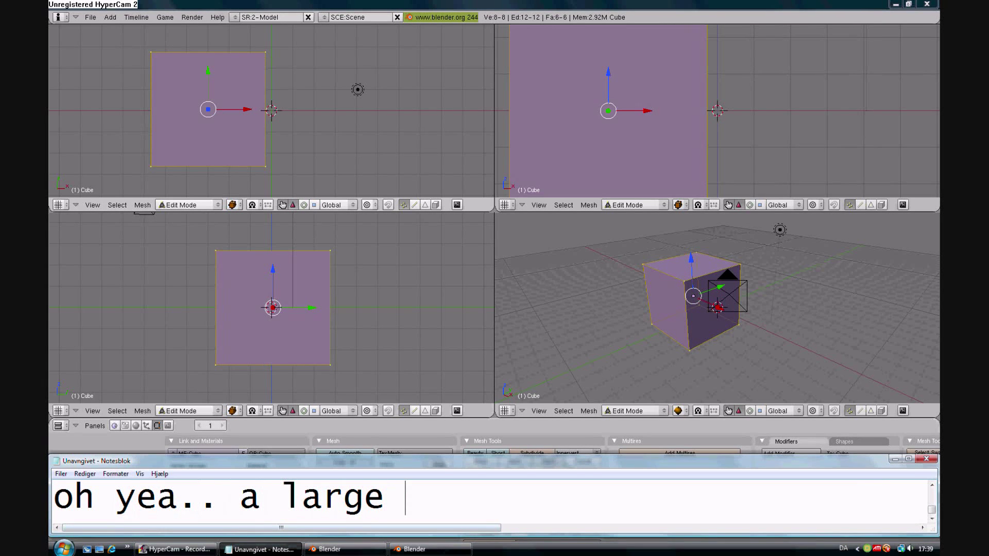
{"action": "type", "text": "cube!"}
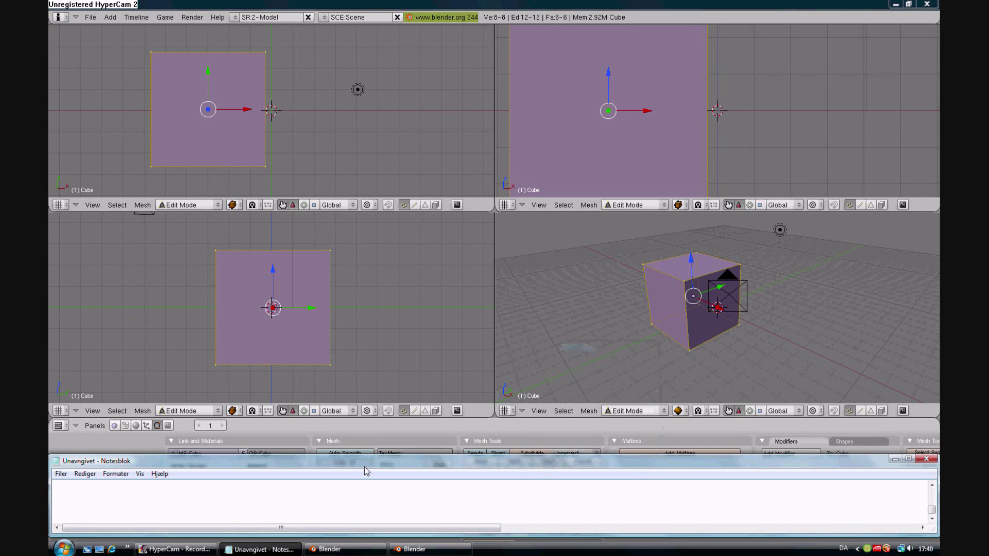
Note that Tab exits edit mode and that the huge cube will be rotated, then erase it
{"action": "type", "text": "btw.. to g"}
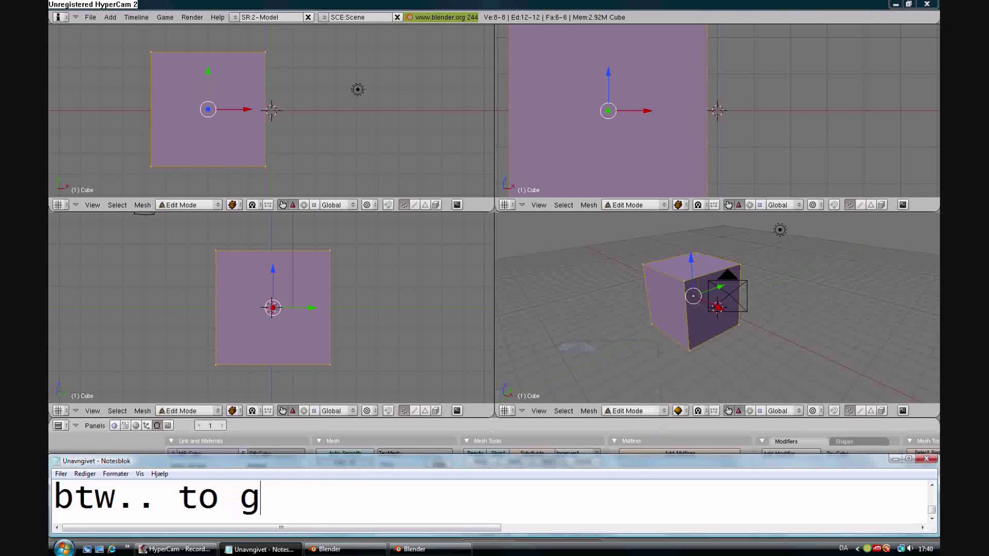
{"action": "type", "text": "et out of edit mode"}
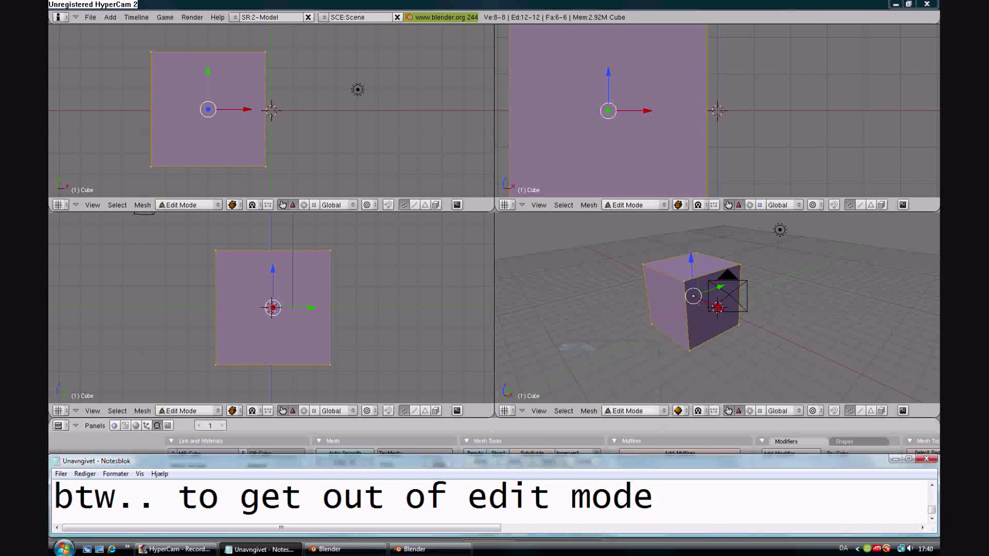
{"action": "type", "text": ", just"}
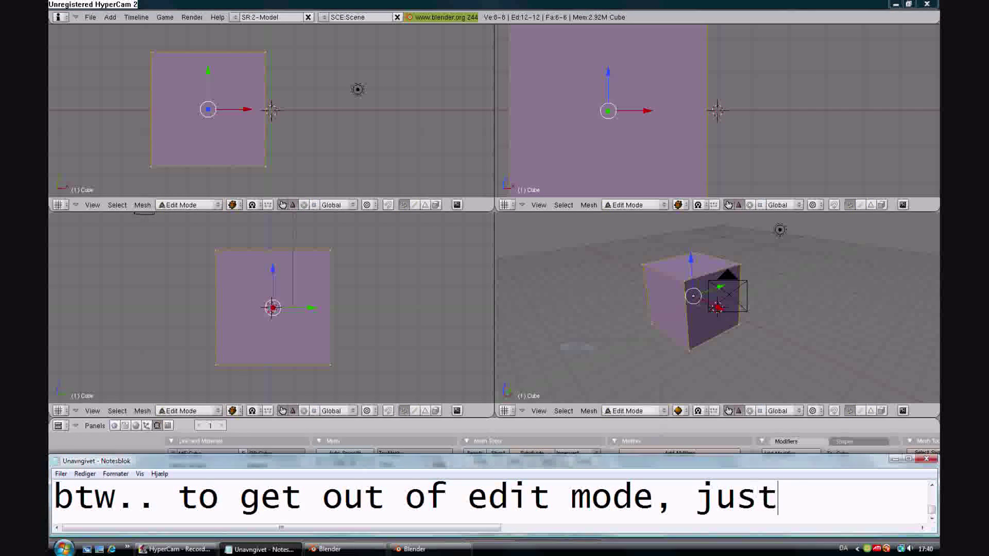
{"action": "type", "text": " press tab"}
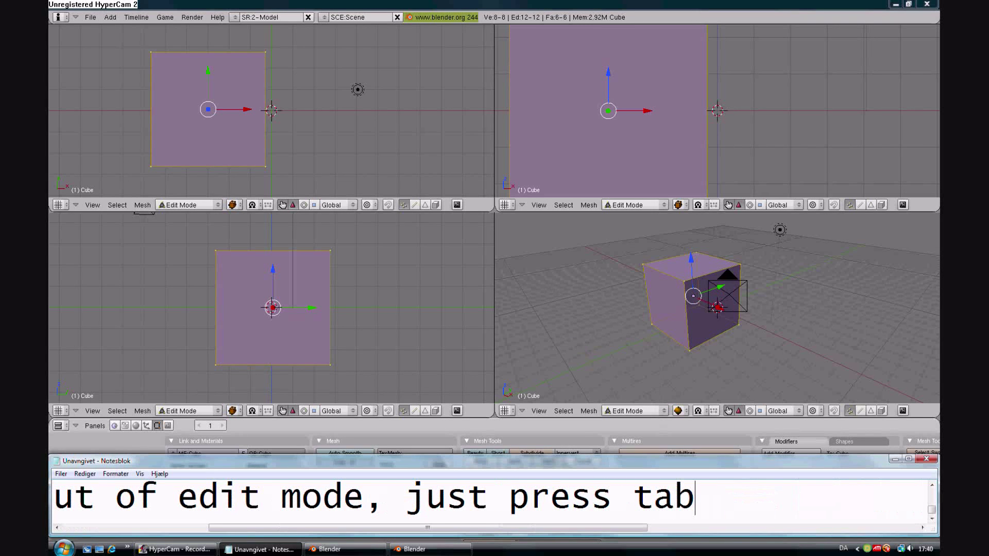
{"action": "type", "text": " again :)"}
{"action": "key", "text": "Return"}
{"action": "type", "text": "now lets try and rota"}
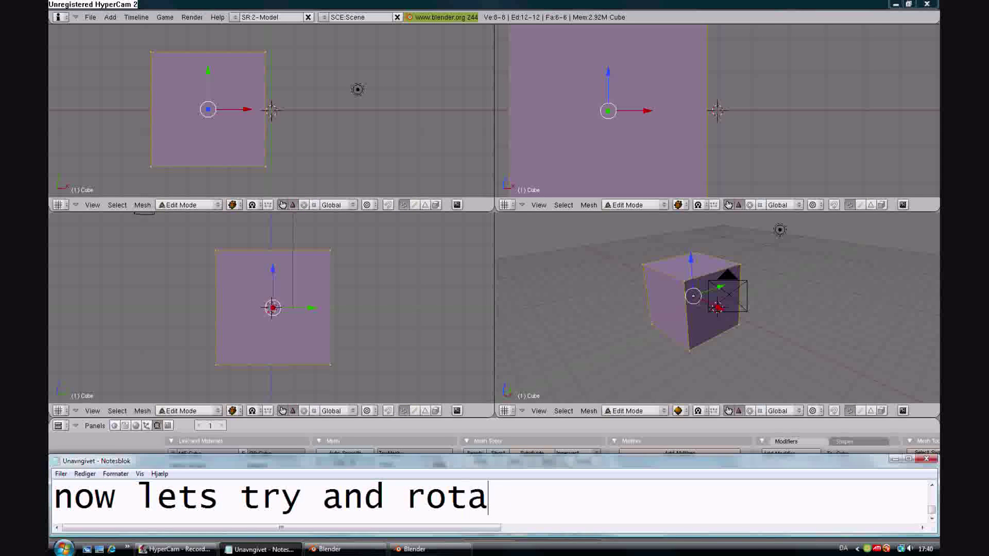
{"action": "type", "text": "te t"}
{"action": "key", "text": "BackSpace"}
{"action": "type", "text": "the huge "}
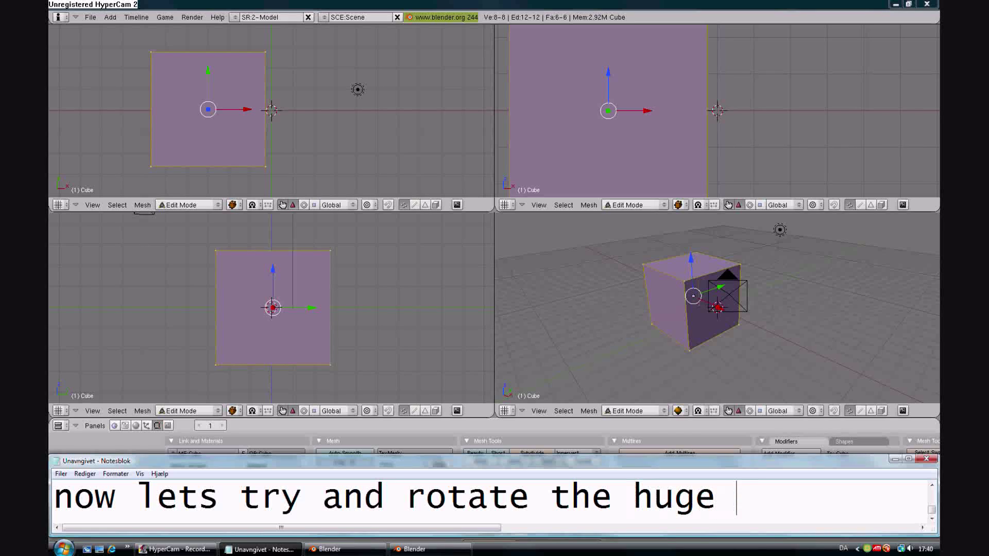
{"action": "type", "text": "cube"}
{"action": "key", "text": "ctrl+a"}
{"action": "key", "text": "BackSpace"}
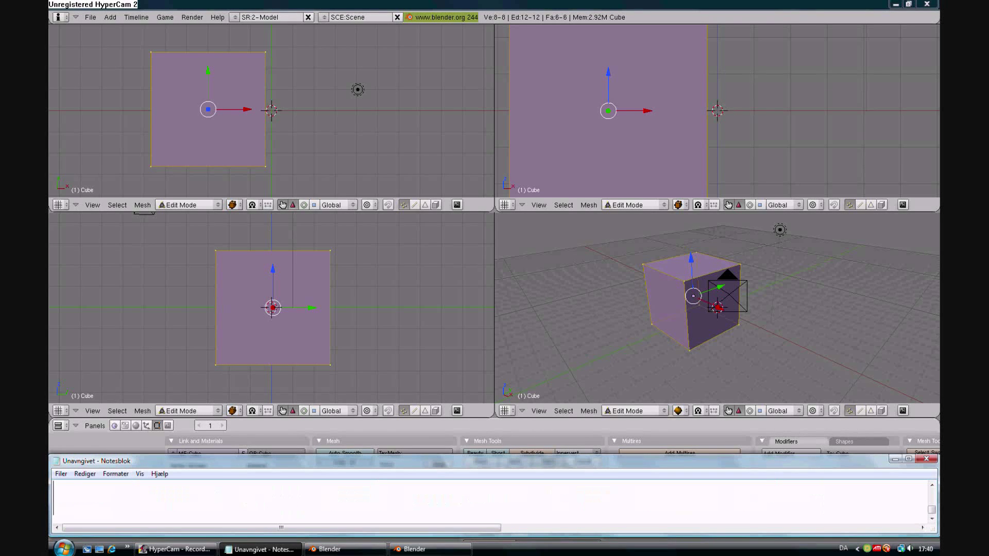
Type and erase the short notes 'press "r"' and "woops x", leaving Notepad blank
{"action": "type", "text": "press \"r\""}
{"action": "key", "text": "ctrl+a"}
{"action": "key", "text": "BackSpace"}
{"action": "type", "text": "r"}
{"action": "key", "text": "BackSpace"}
{"action": "type", "text": "wo"}
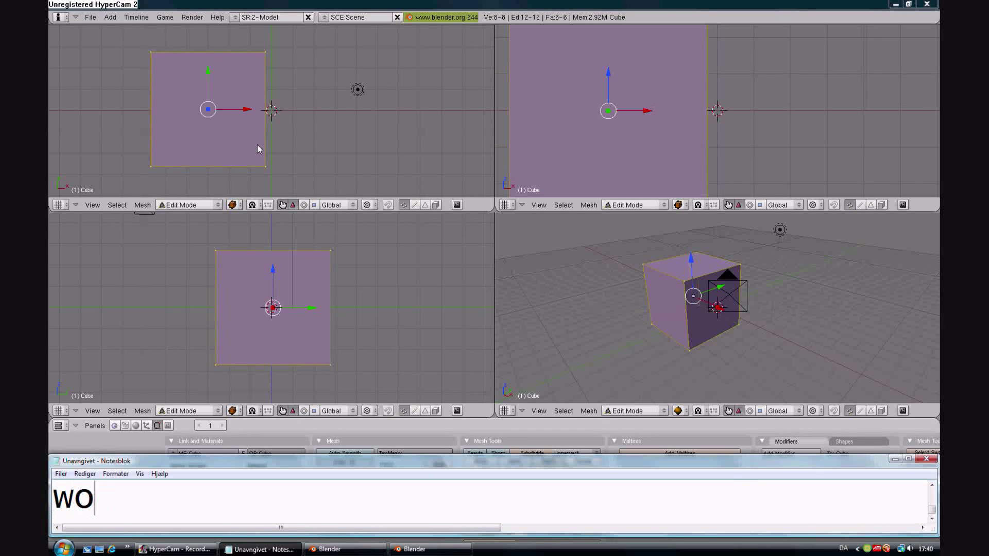
{"action": "type", "text": "ops x"}
{"action": "key", "text": "ctrl+a"}
{"action": "key", "text": "BackSpace"}
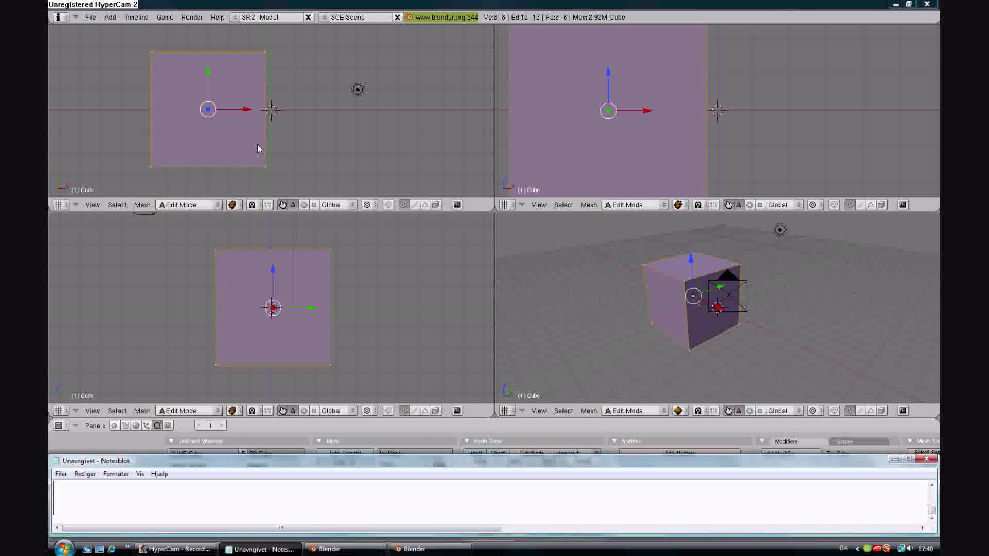
Rotate the cube's mesh about 15 degrees in top view and note "rotated huge box .."
{"action": "left_click", "coordinate": [220, 7]}
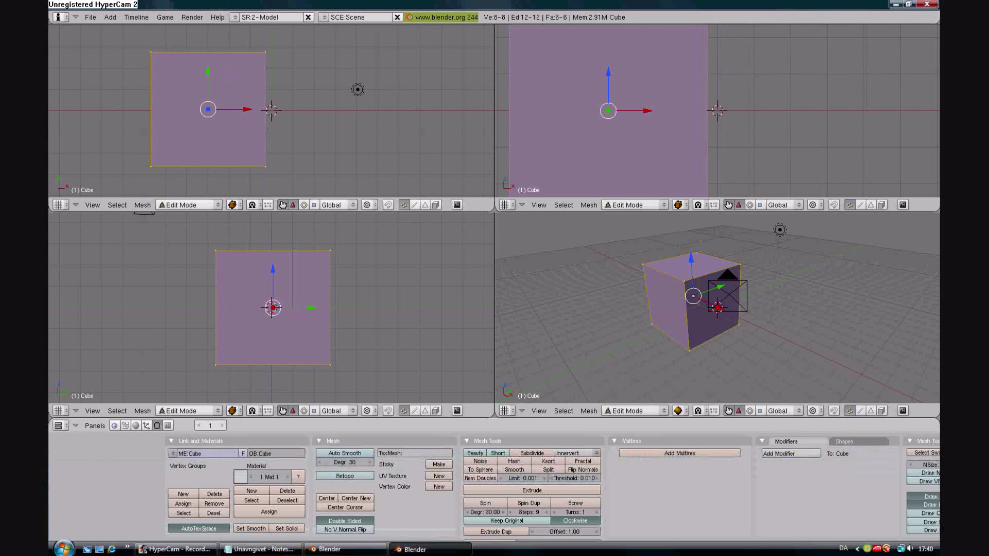
{"action": "key", "text": "r"}
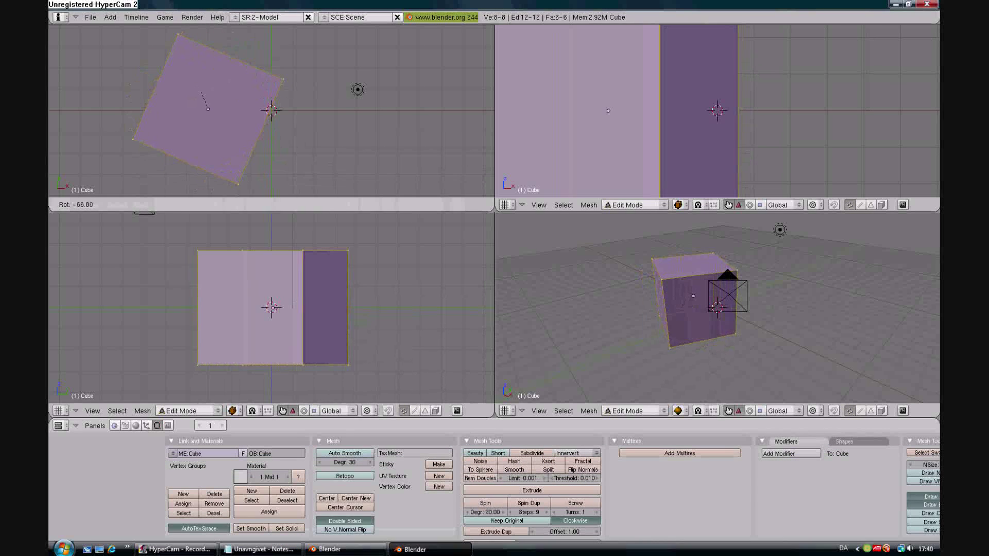
{"action": "key", "text": "Return"}
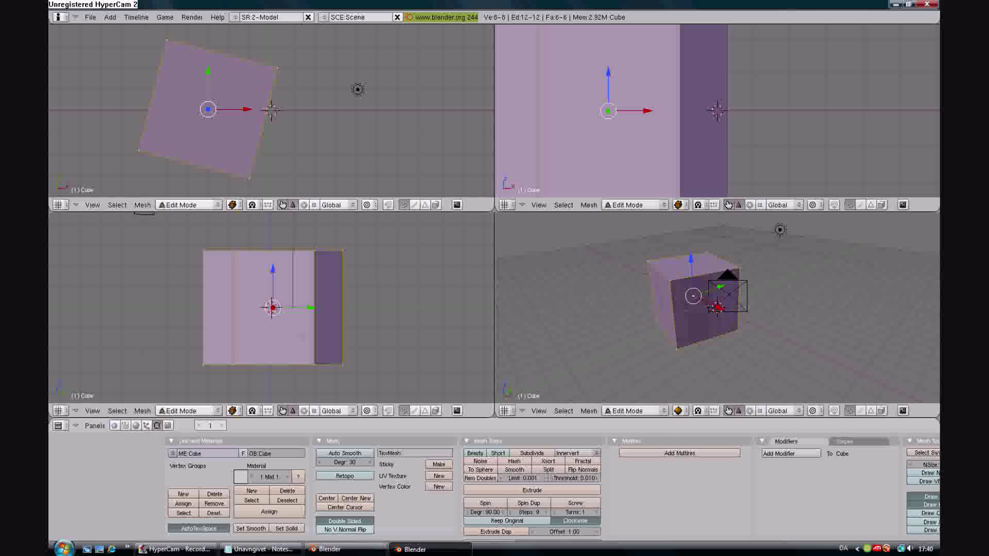
{"action": "left_click", "coordinate": [260, 549]}
{"action": "type", "text": "r"}
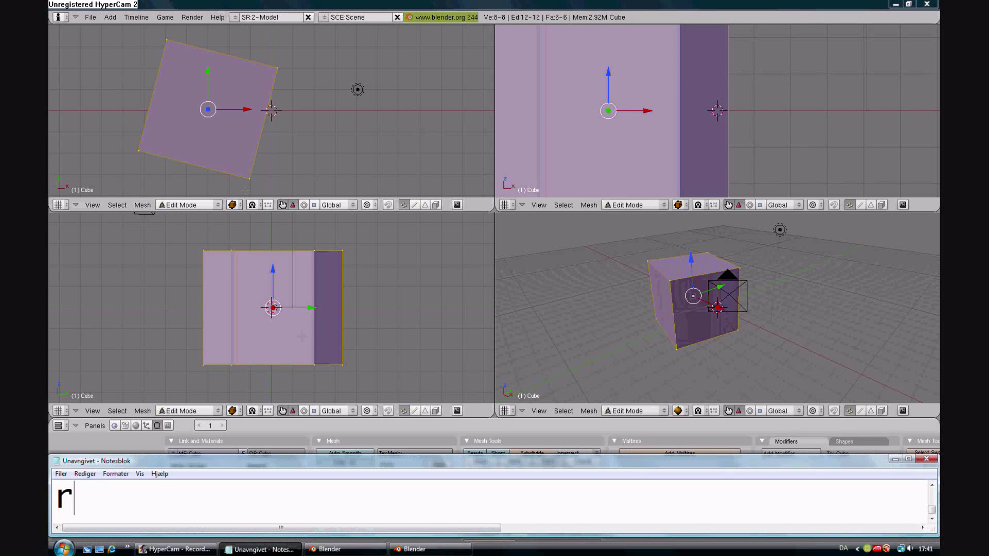
{"action": "type", "text": "otated huge b"}
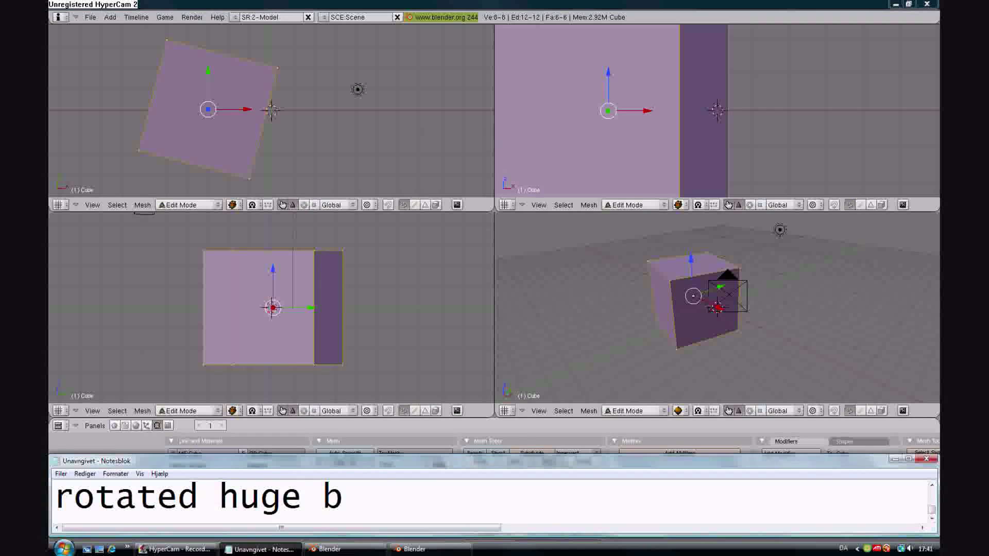
{"action": "type", "text": "ox .."}
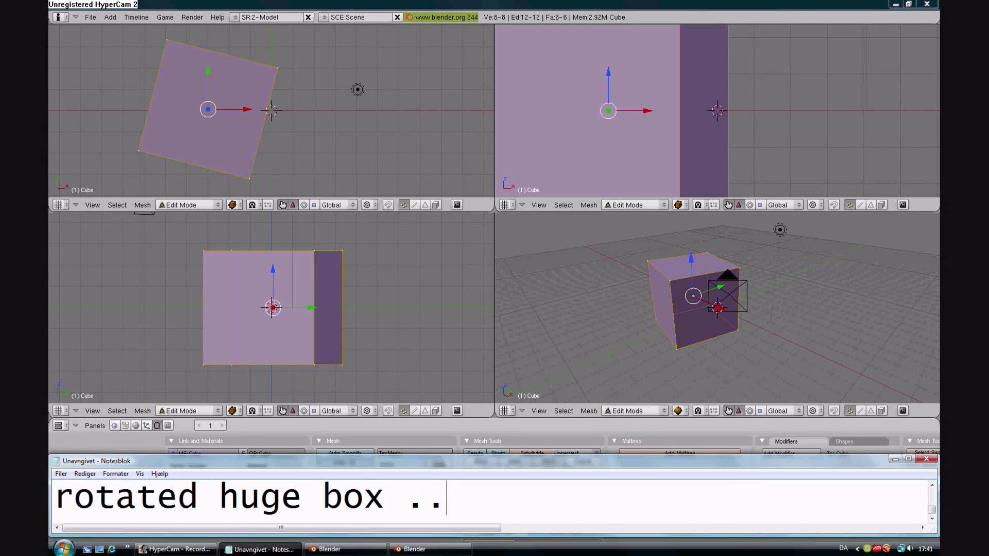